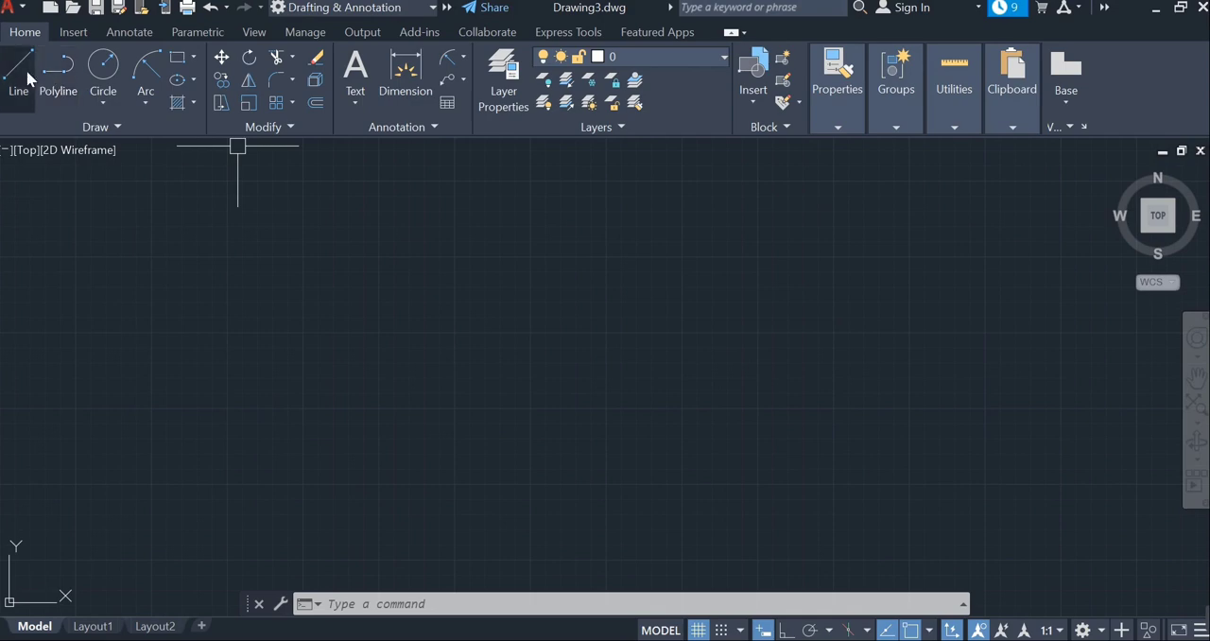
- Draw a horizontal line about 1870 units long across the drawing area with Ortho mode on
click(364, 376)
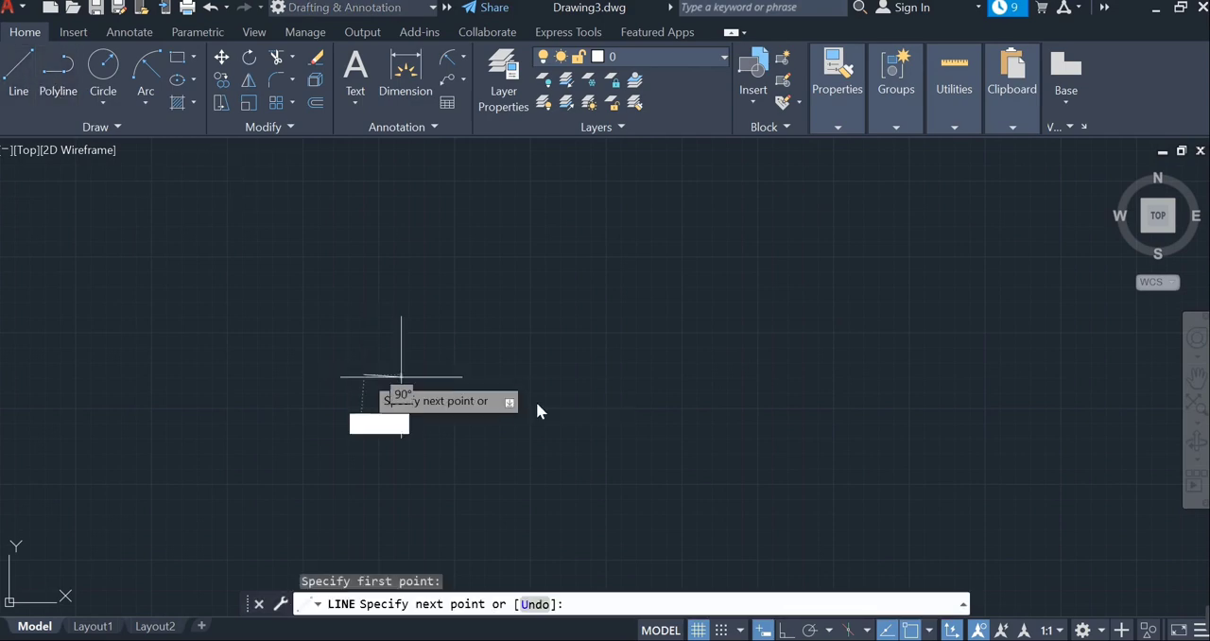
click(788, 631)
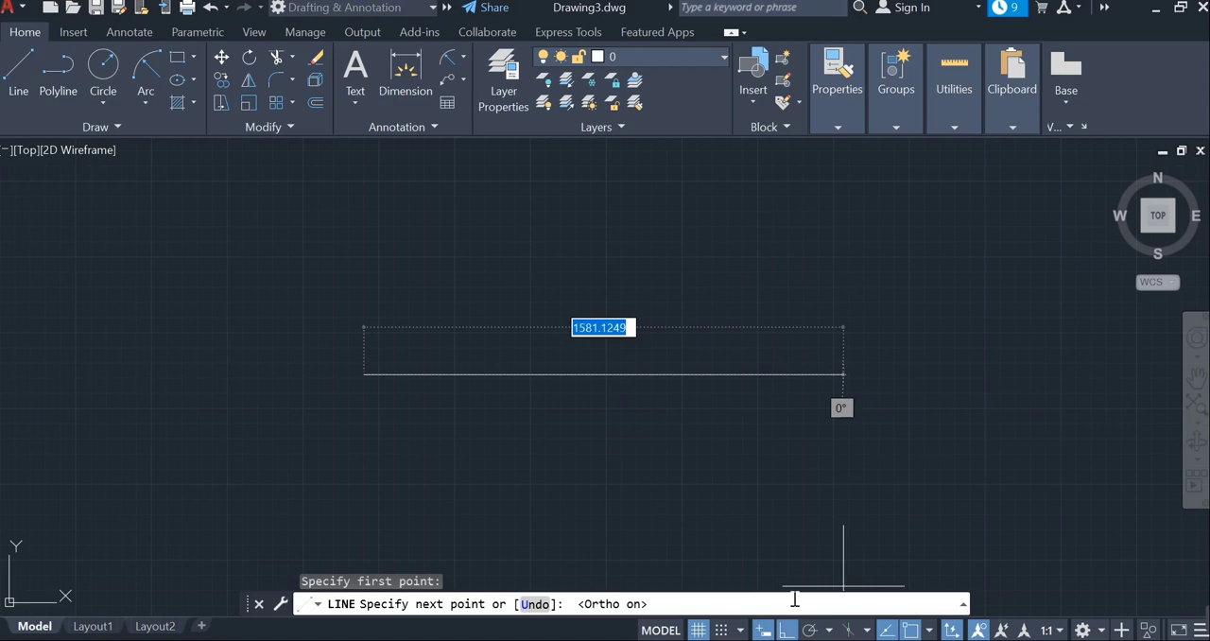
click(936, 423)
key(Escape)
scroll(955, 362, up, 2)
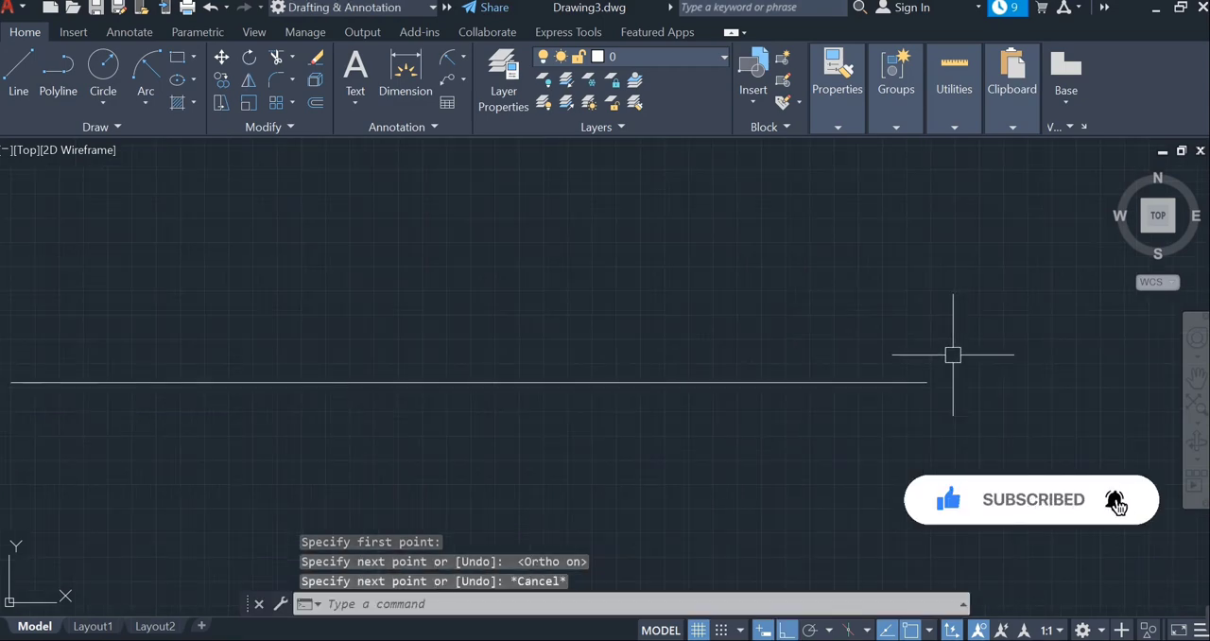
mouse_move(791, 465)
middle_down()
mouse_move(840, 441)
mouse_move(859, 449)
middle_up()
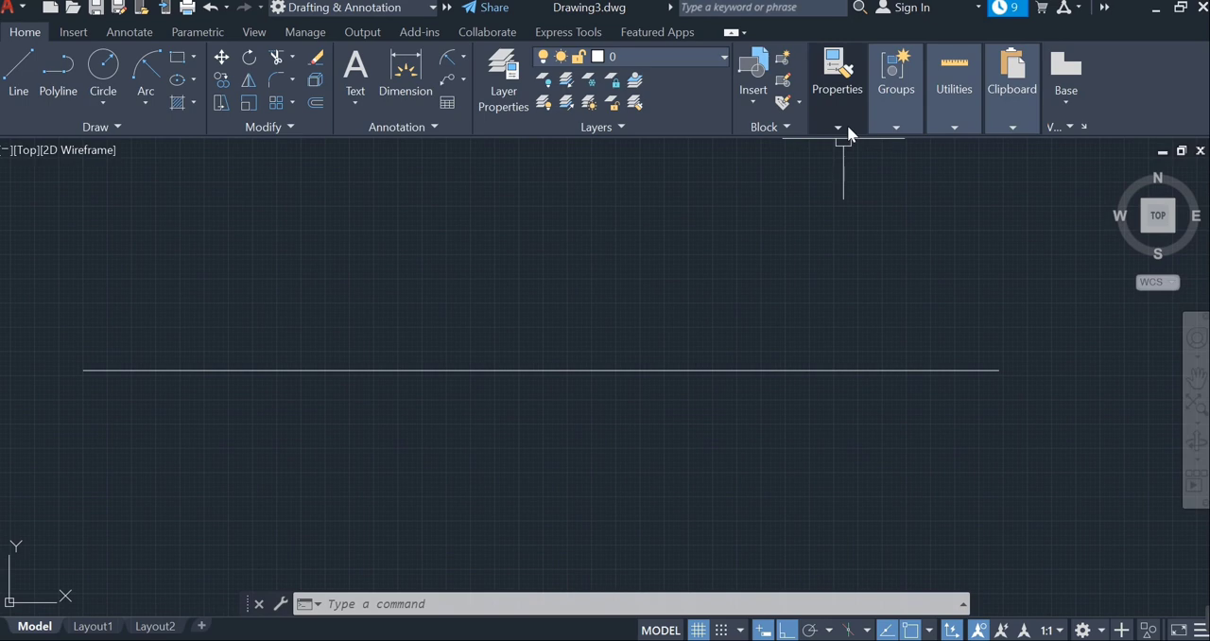
- Load the CENTER linetype from acadiso.lin into the drawing through the Linetype Manager
mouse_move(847, 125)
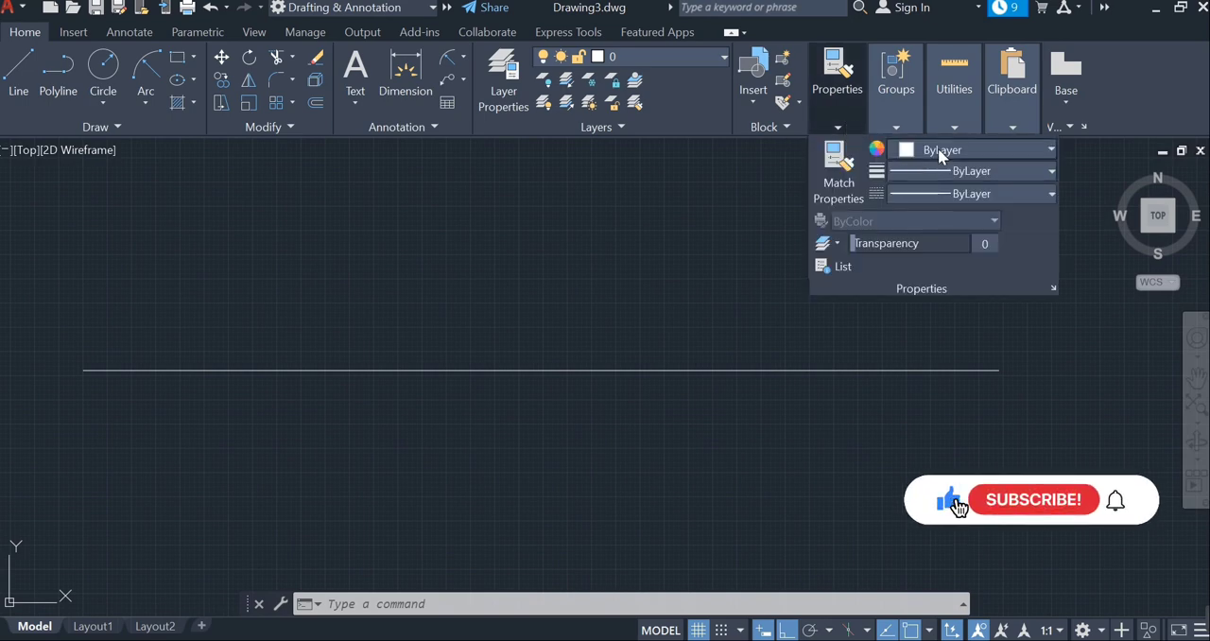
click(970, 195)
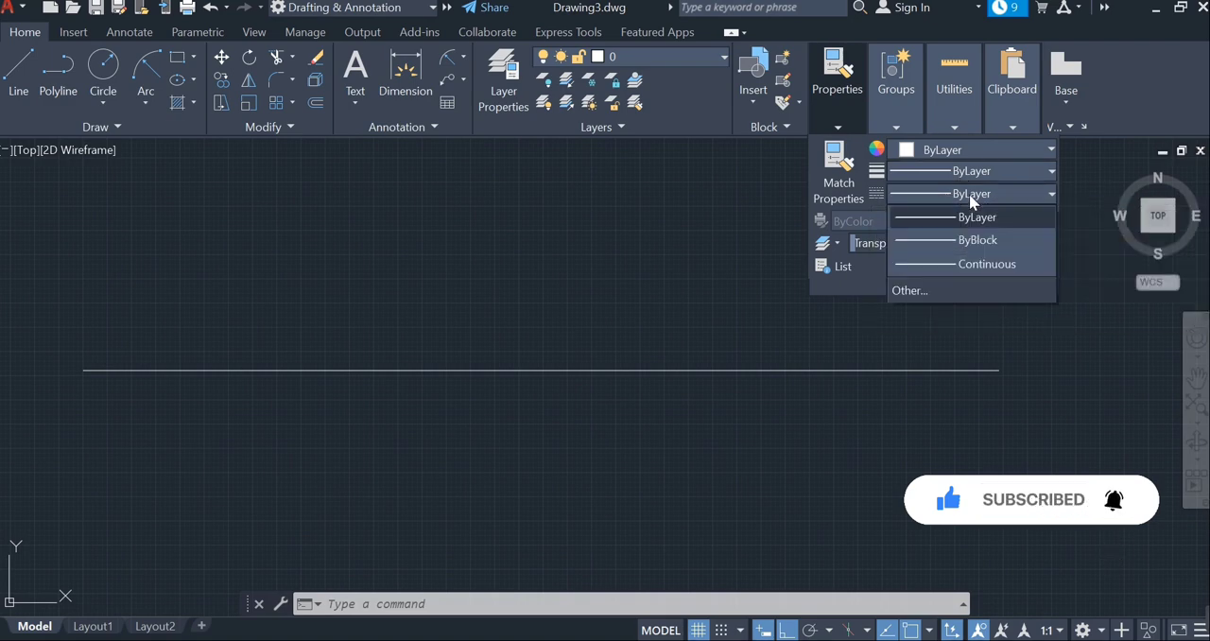
click(913, 292)
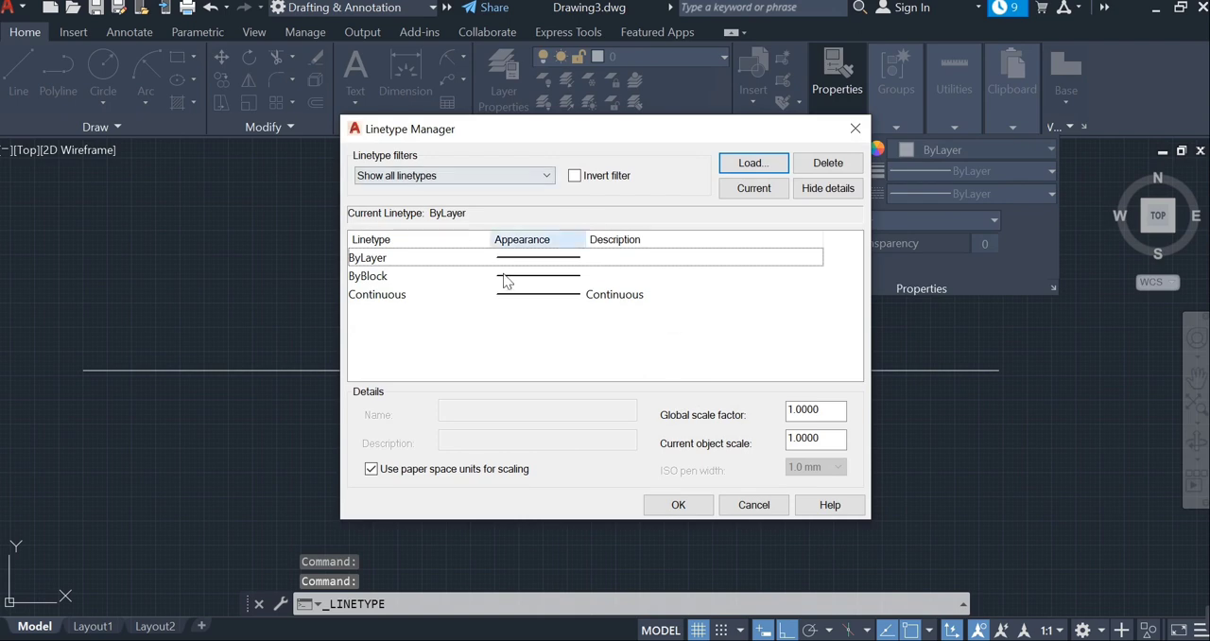
click(740, 172)
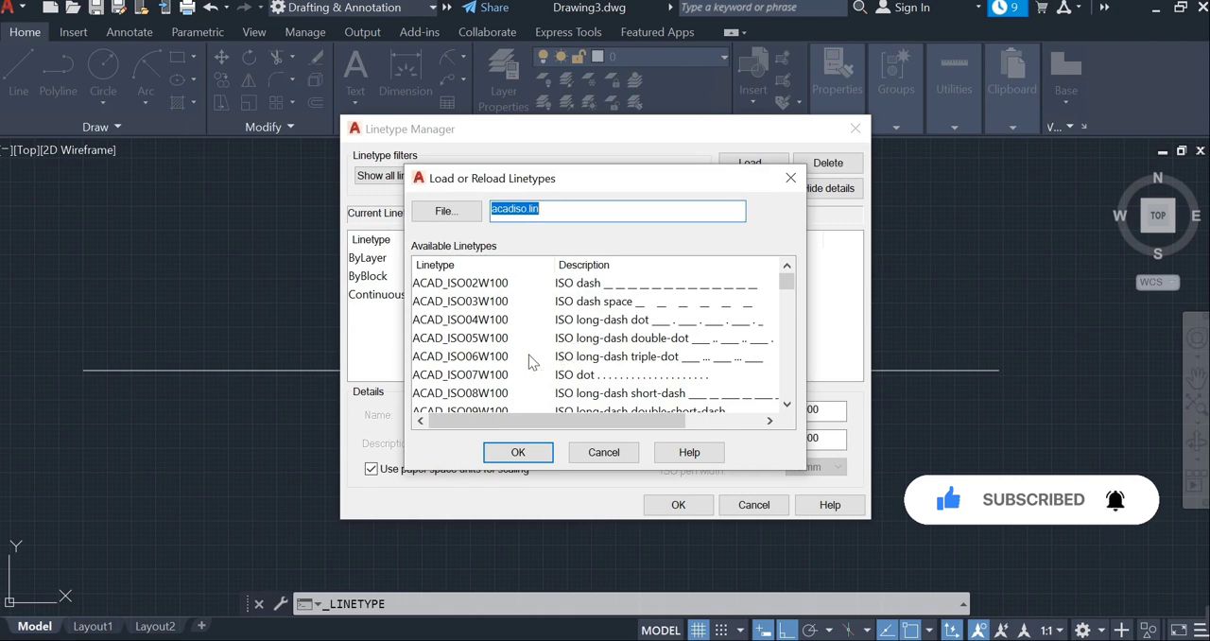
scroll(531, 362, down, 7)
scroll(458, 304, up, 3)
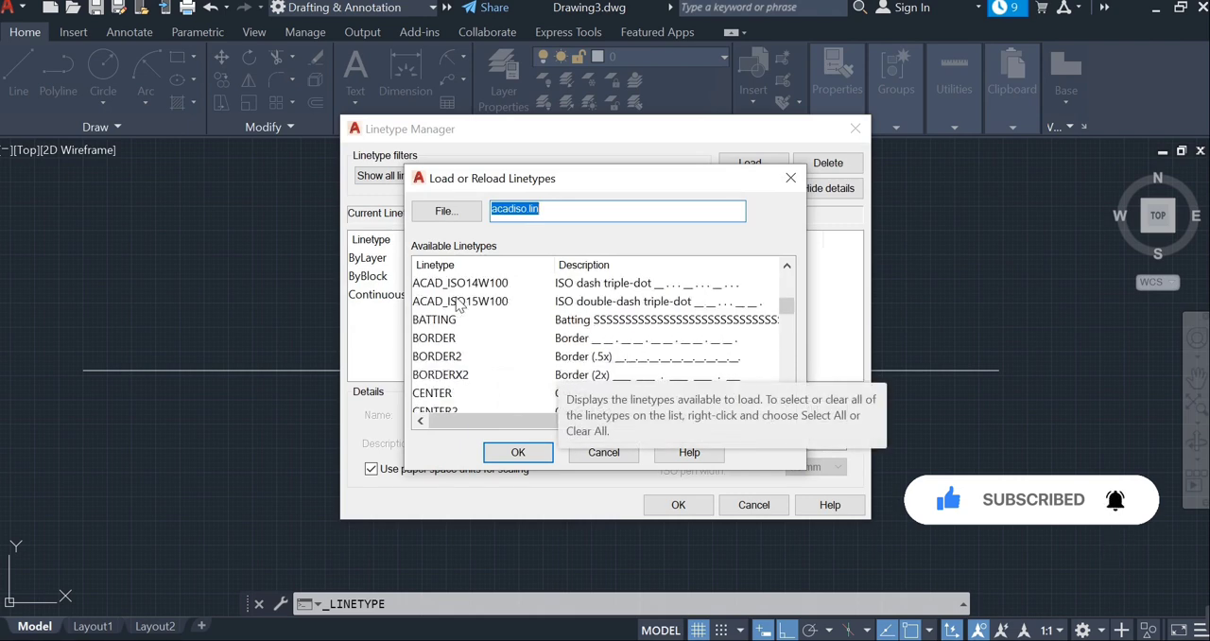
scroll(441, 350, down, 2)
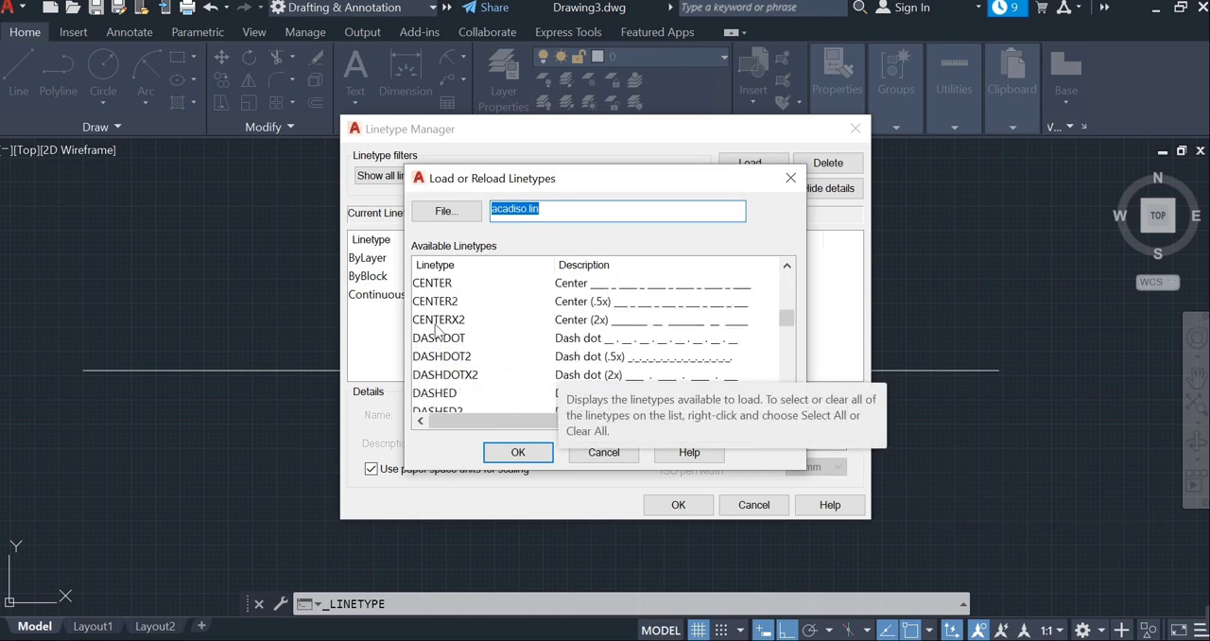
click(444, 284)
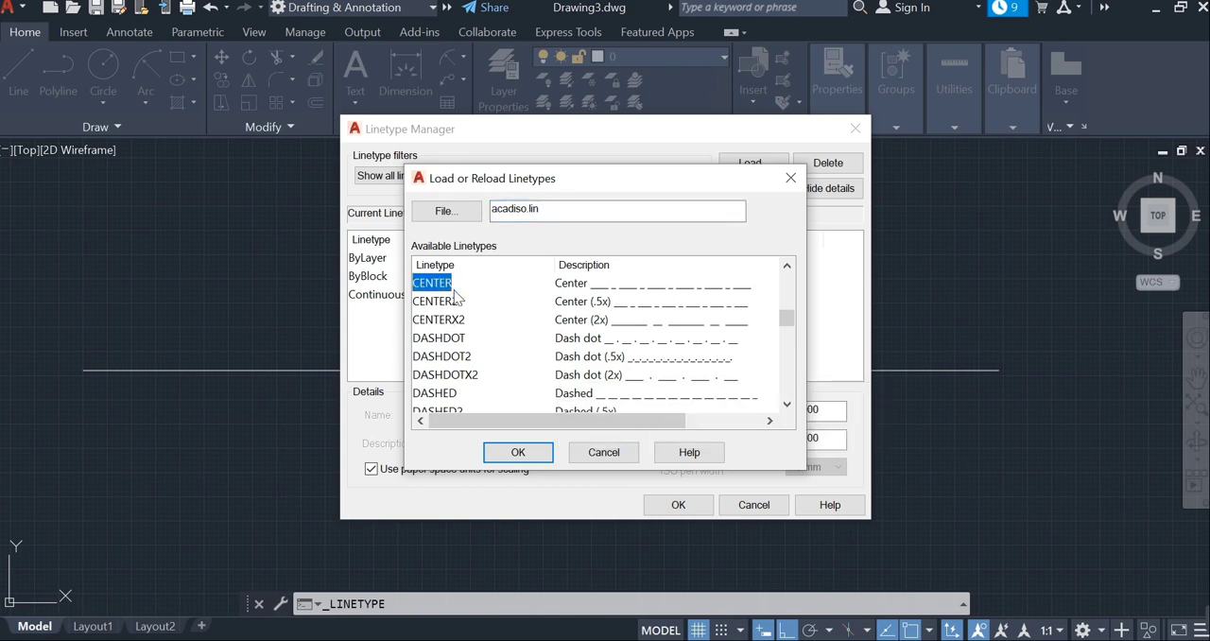
click(510, 451)
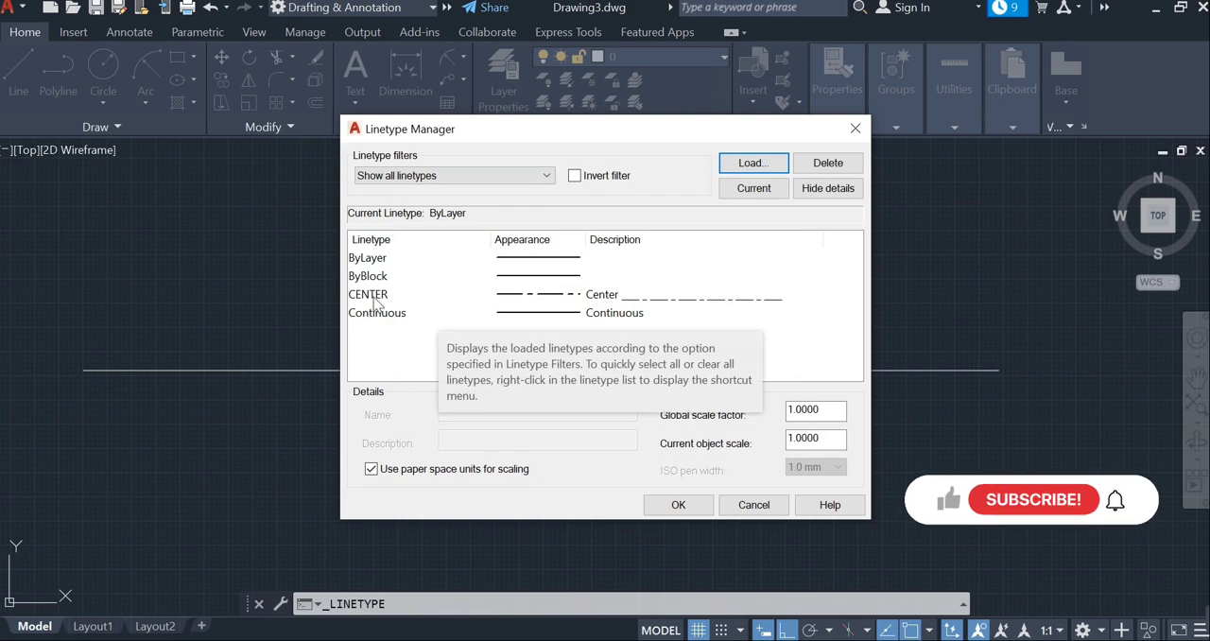
- Load the DASHED linetype from acadiso.lin as well and accept the Linetype Manager changes
click(749, 163)
scroll(494, 351, down, 6)
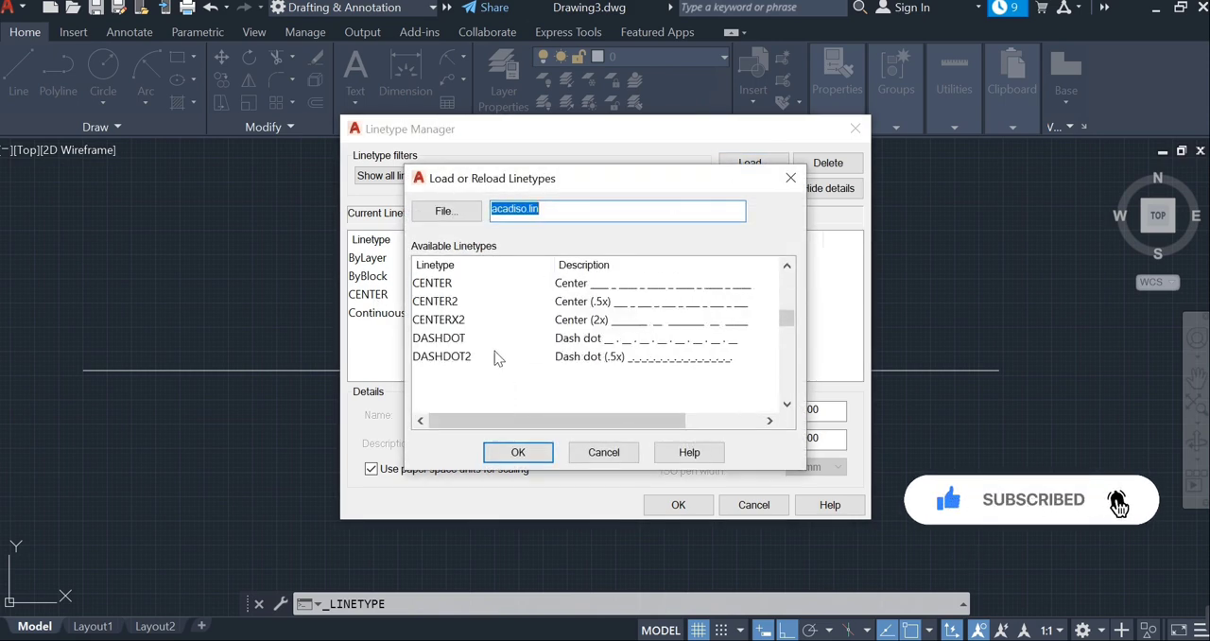
scroll(455, 323, down, 2)
scroll(447, 329, down, 1)
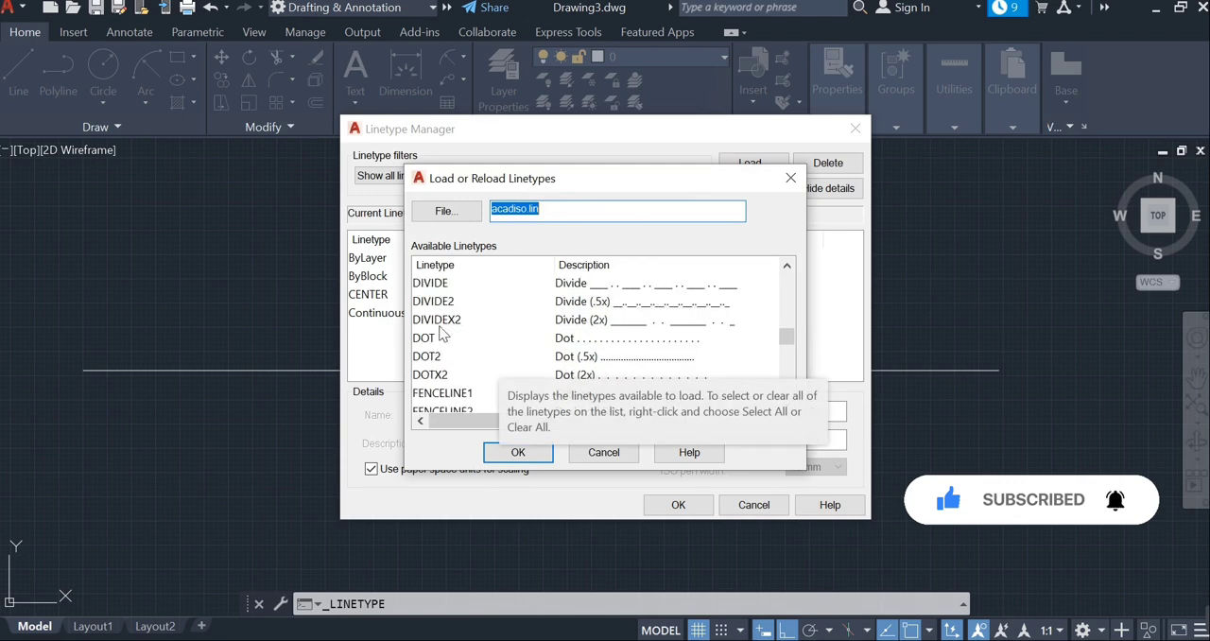
scroll(438, 291, up, 2)
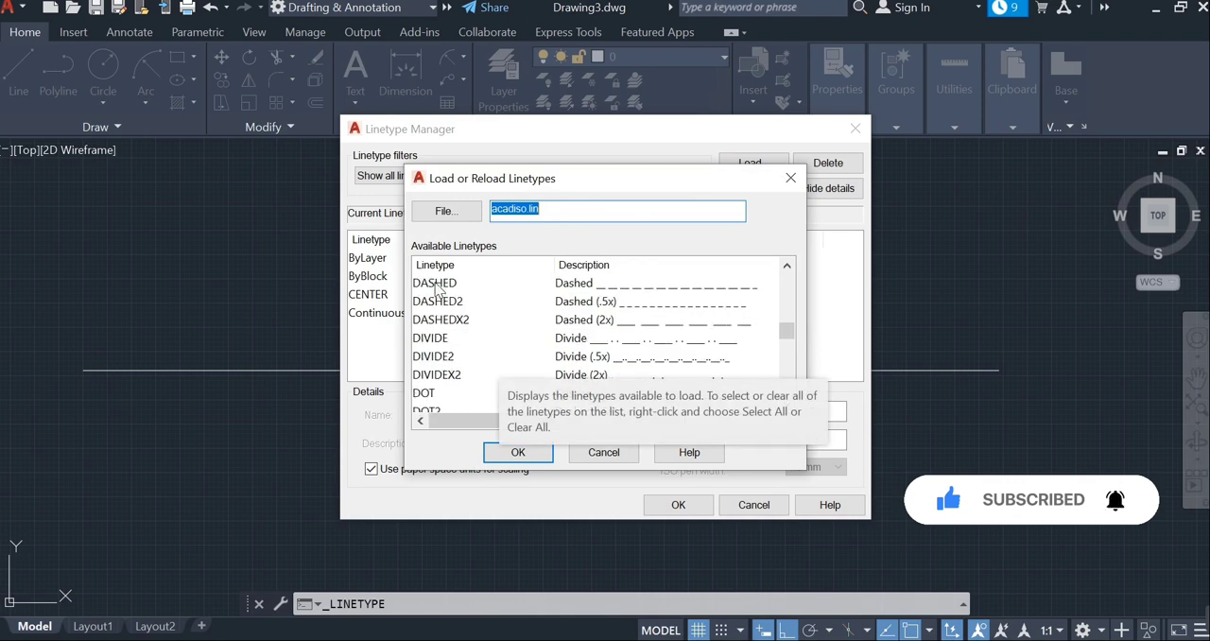
scroll(452, 300, up, 1)
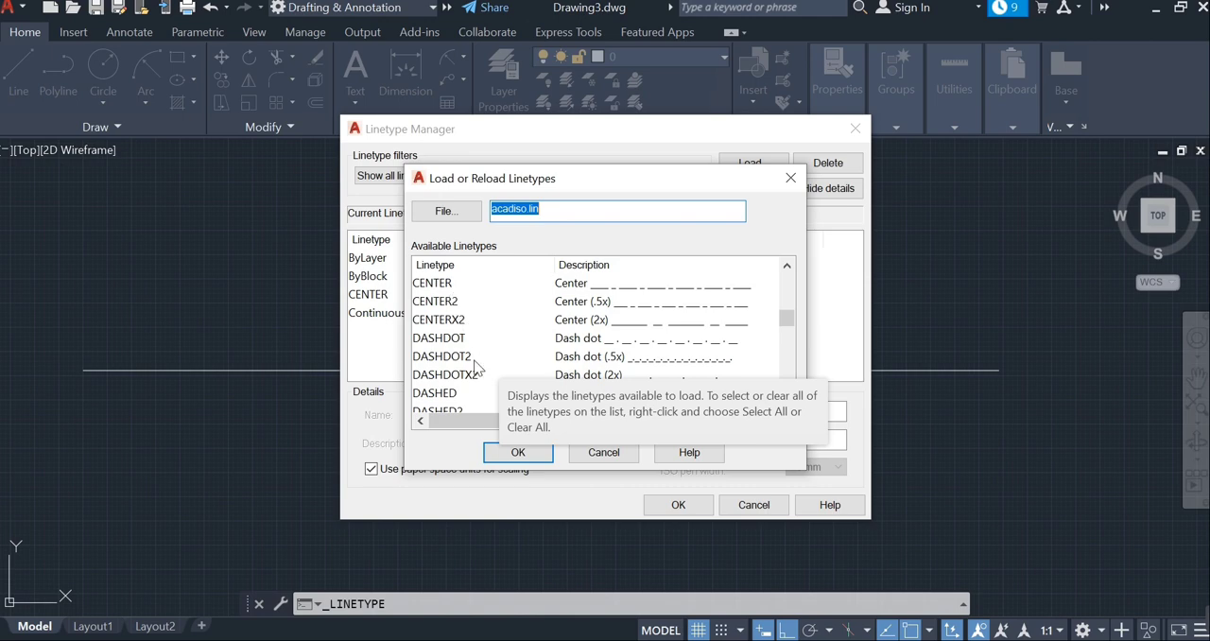
scroll(475, 373, down, 1)
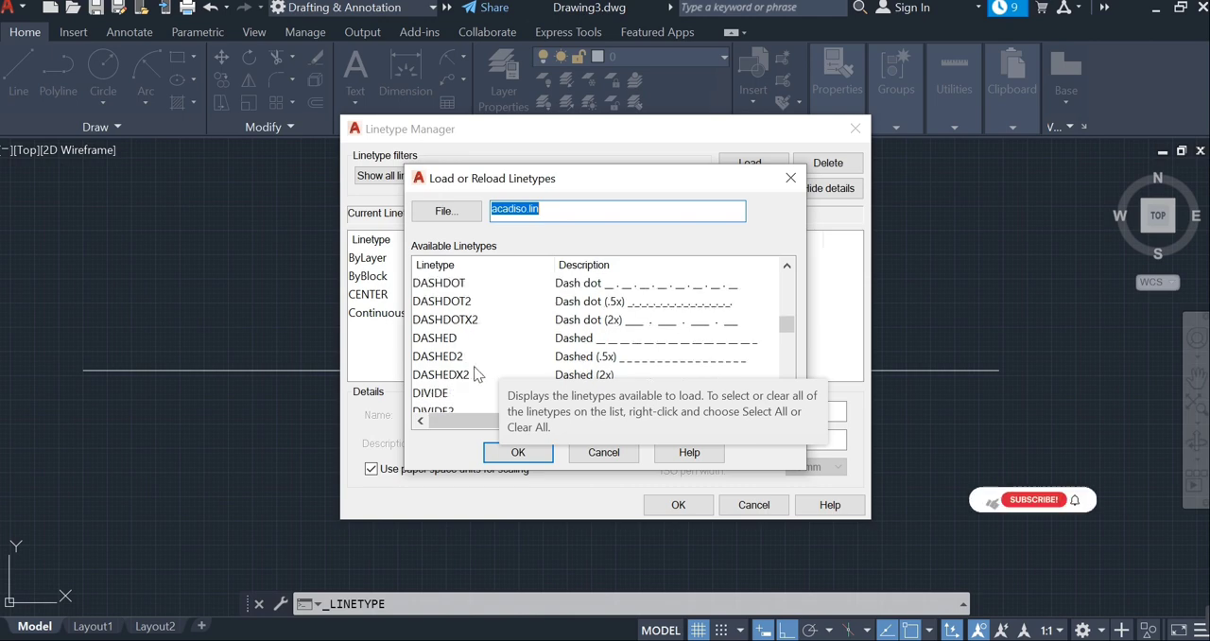
click(451, 343)
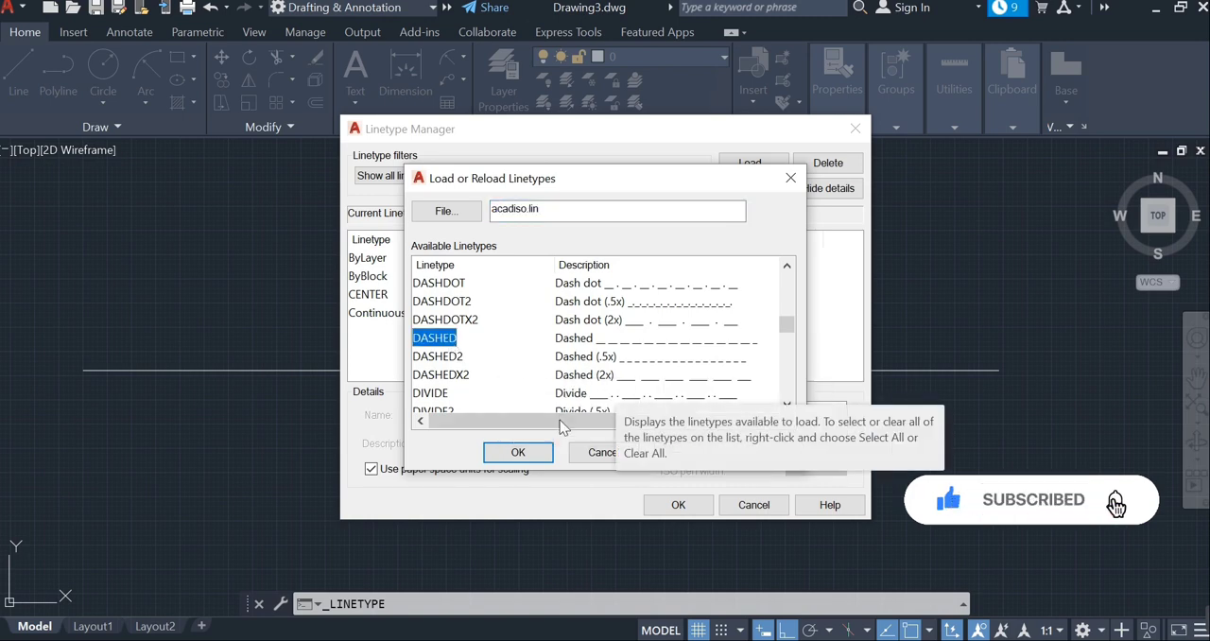
click(518, 453)
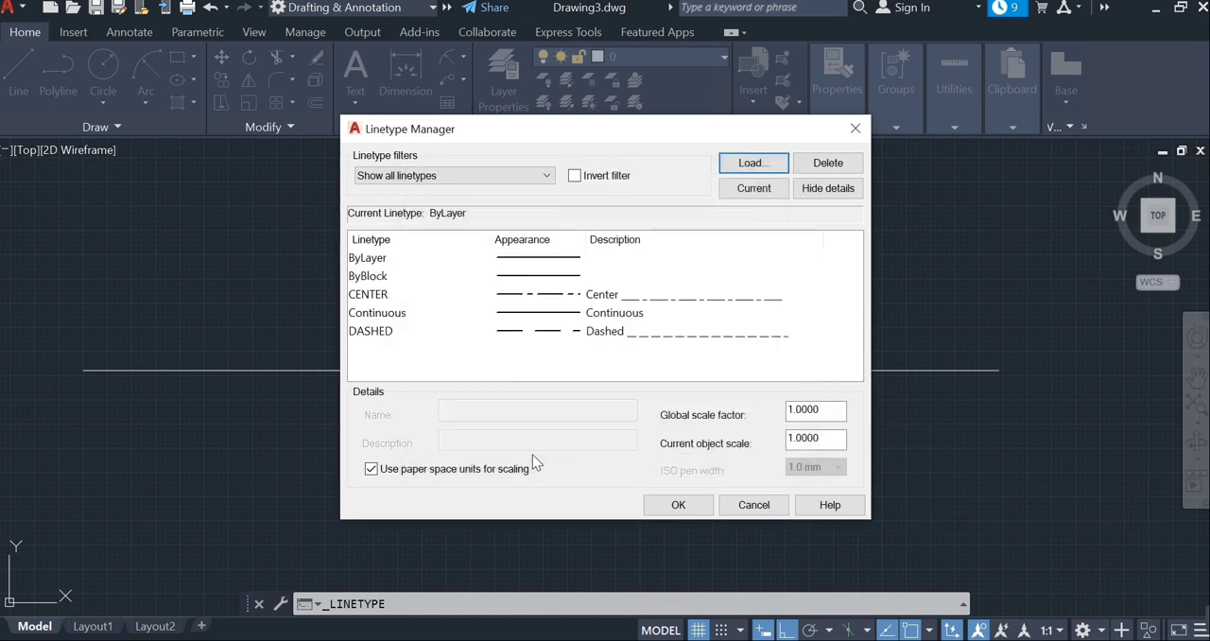
click(678, 506)
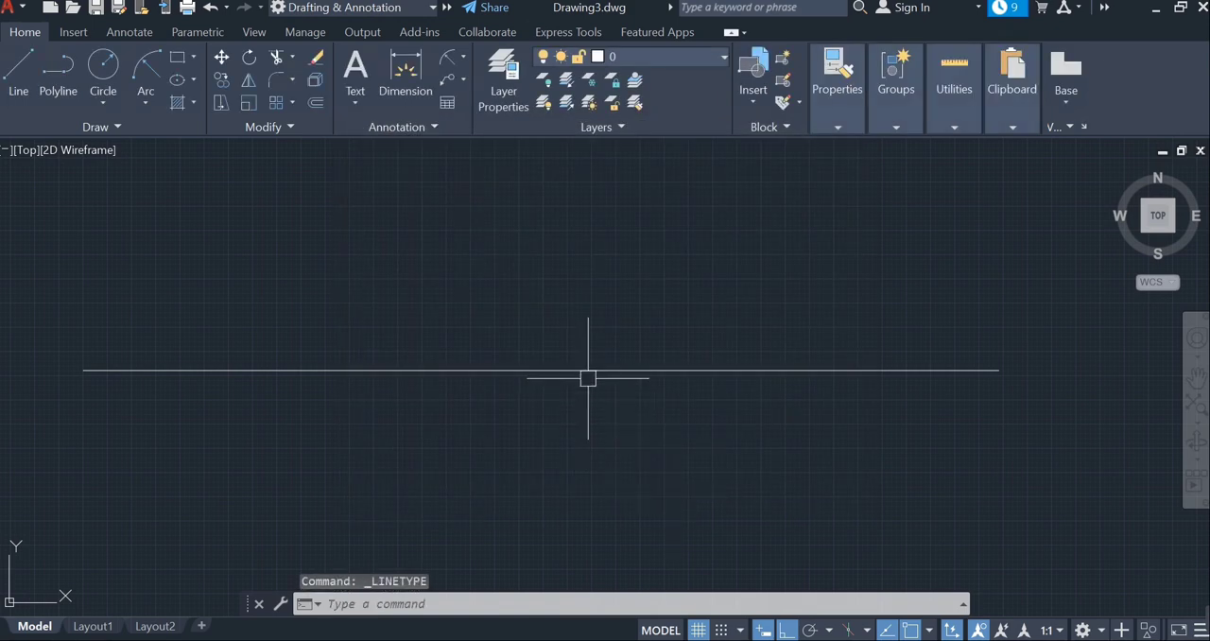
- Change the horizontal line's linetype to DASHED and clear the selection
click(588, 370)
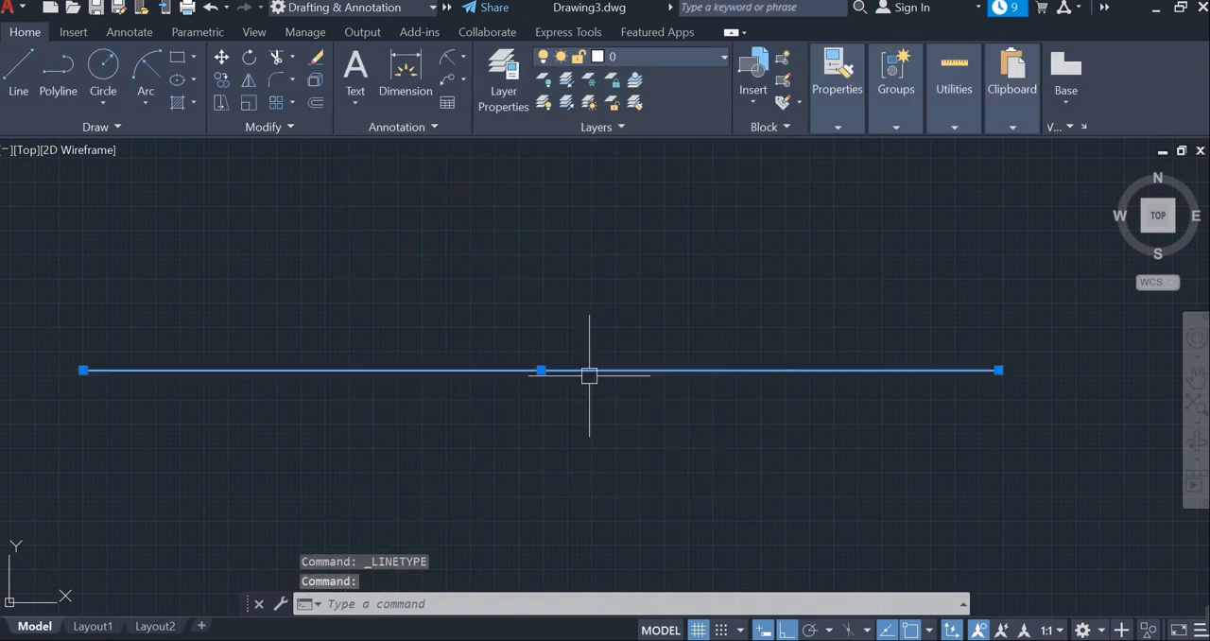
click(836, 132)
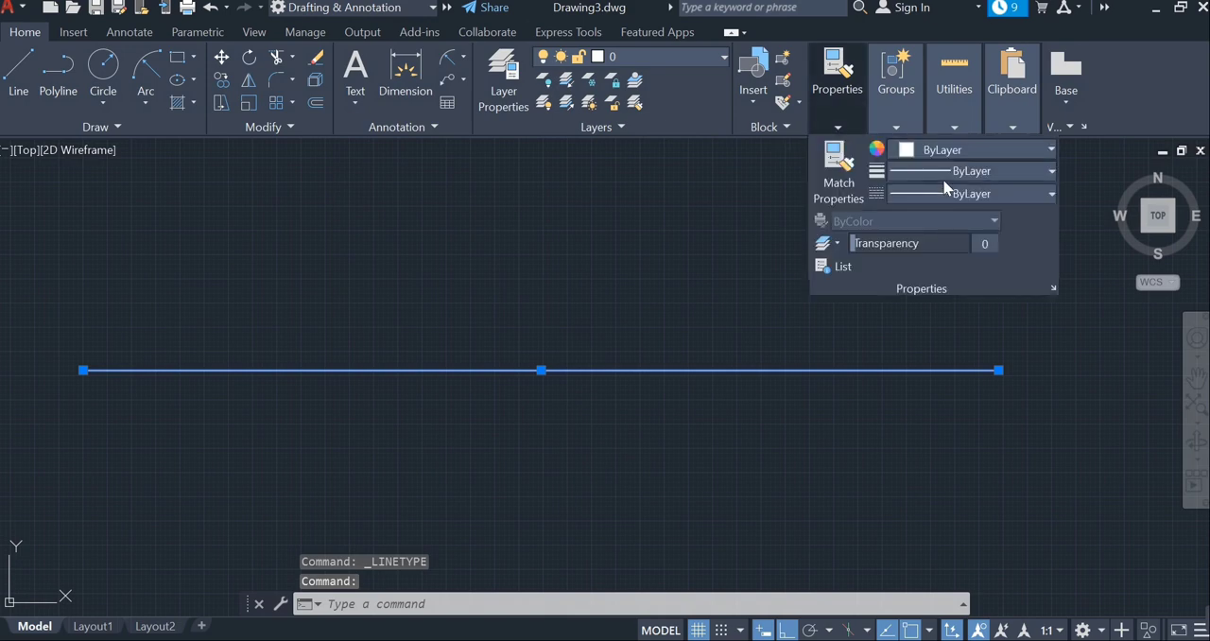
click(1018, 197)
click(1000, 266)
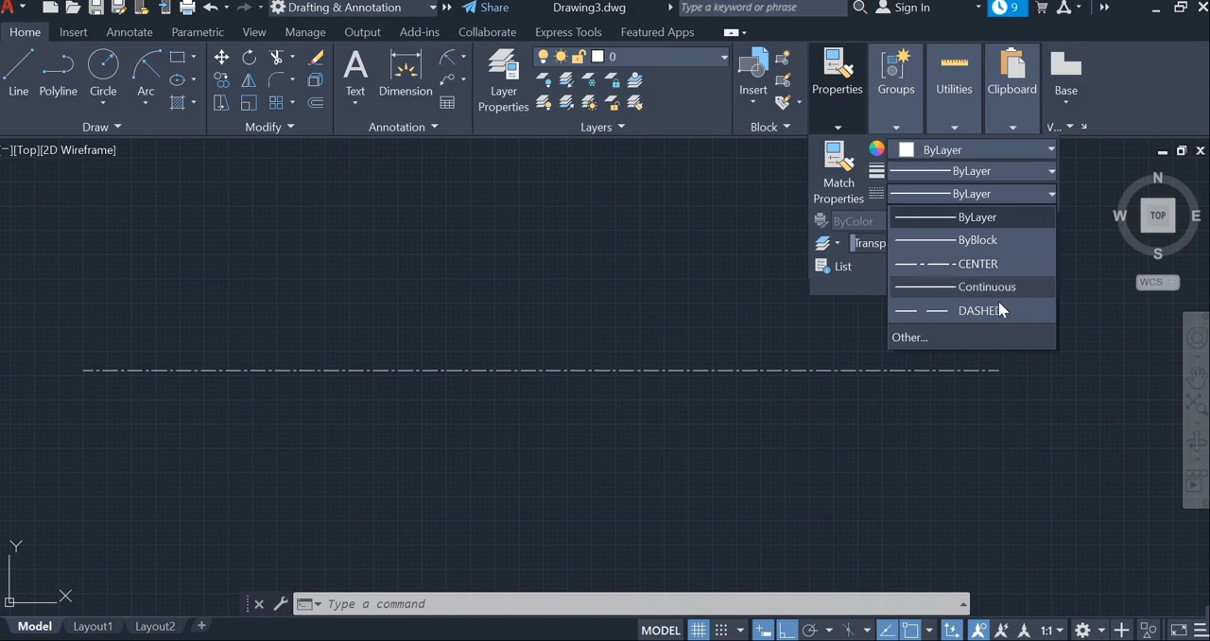
click(1000, 313)
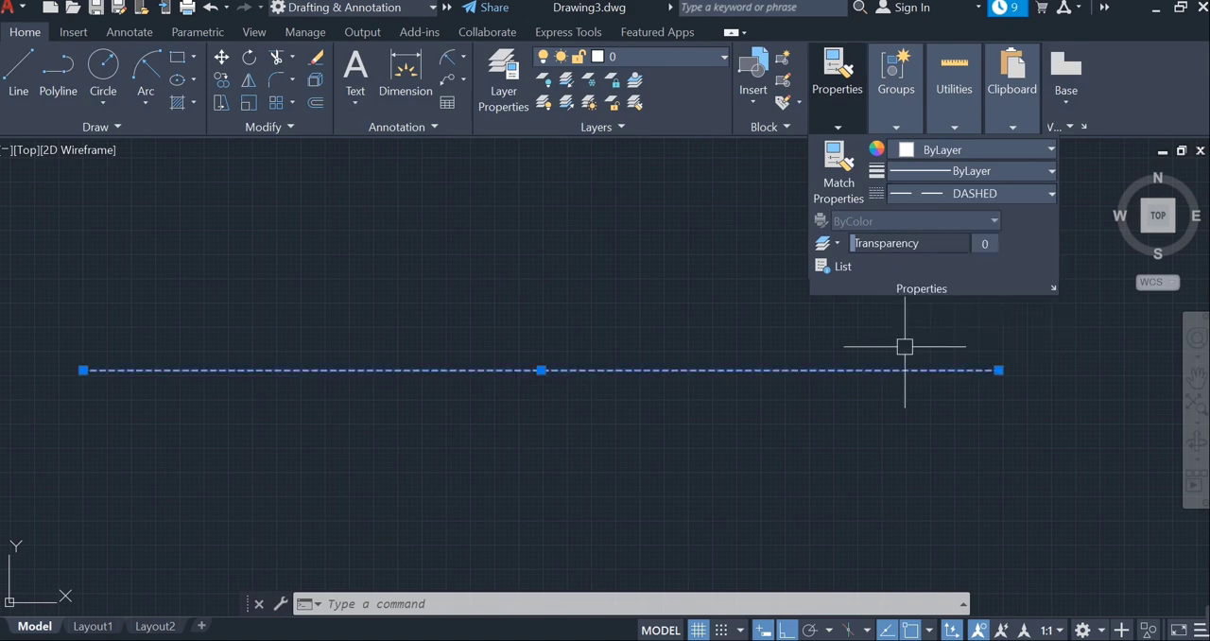
key(Escape)
- Draw a circle centred just below the dashed line, large enough to cross it
scroll(677, 406, up, 2)
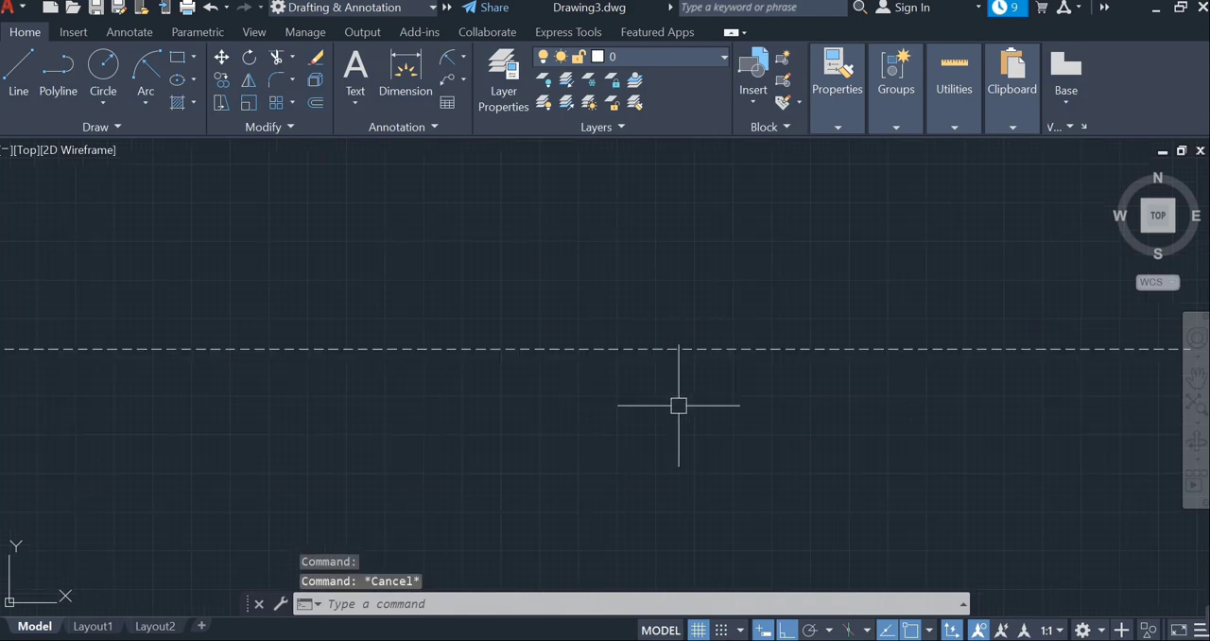
middle_drag(678, 371, 678, 355)
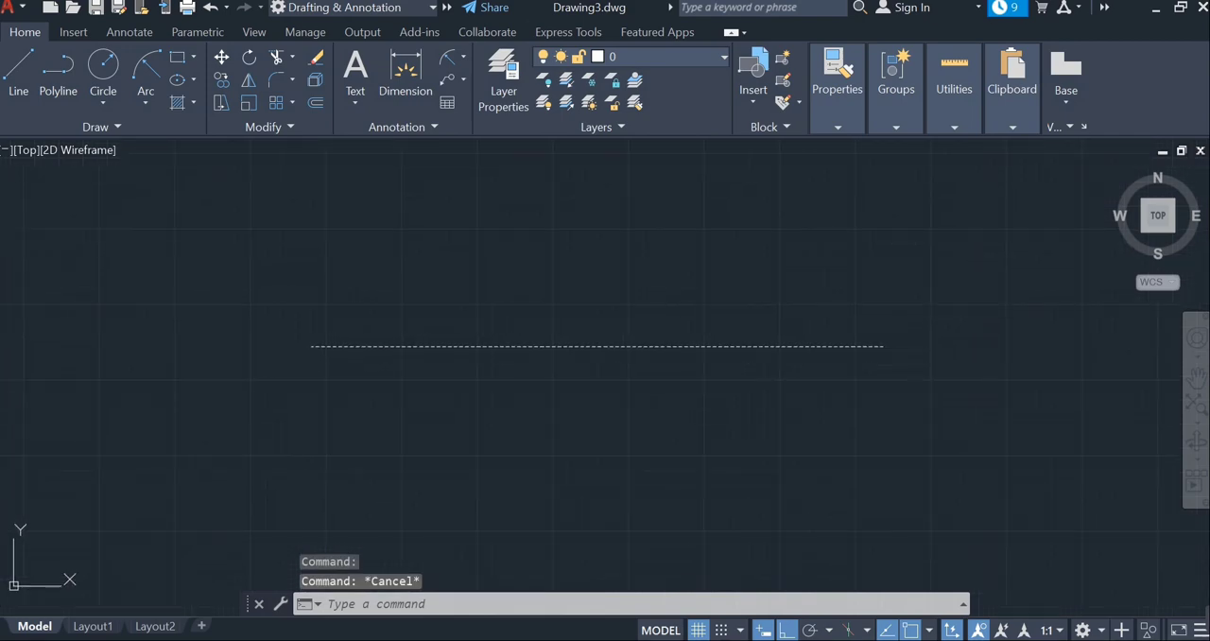
scroll(682, 350, up, 2)
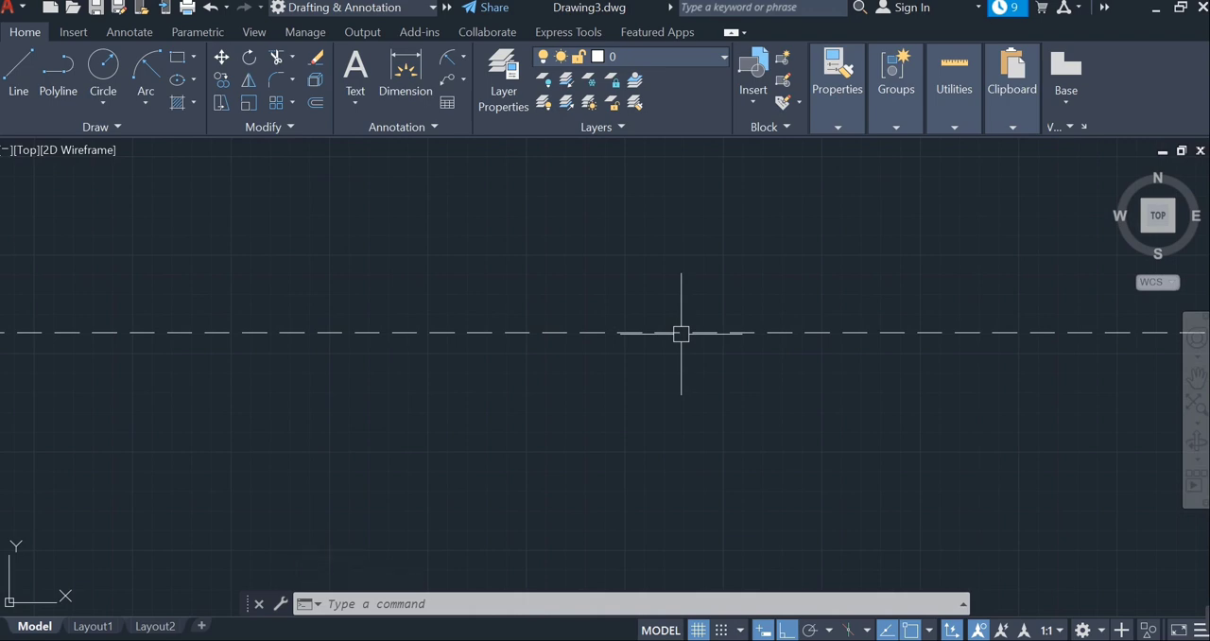
scroll(619, 309, down, 2)
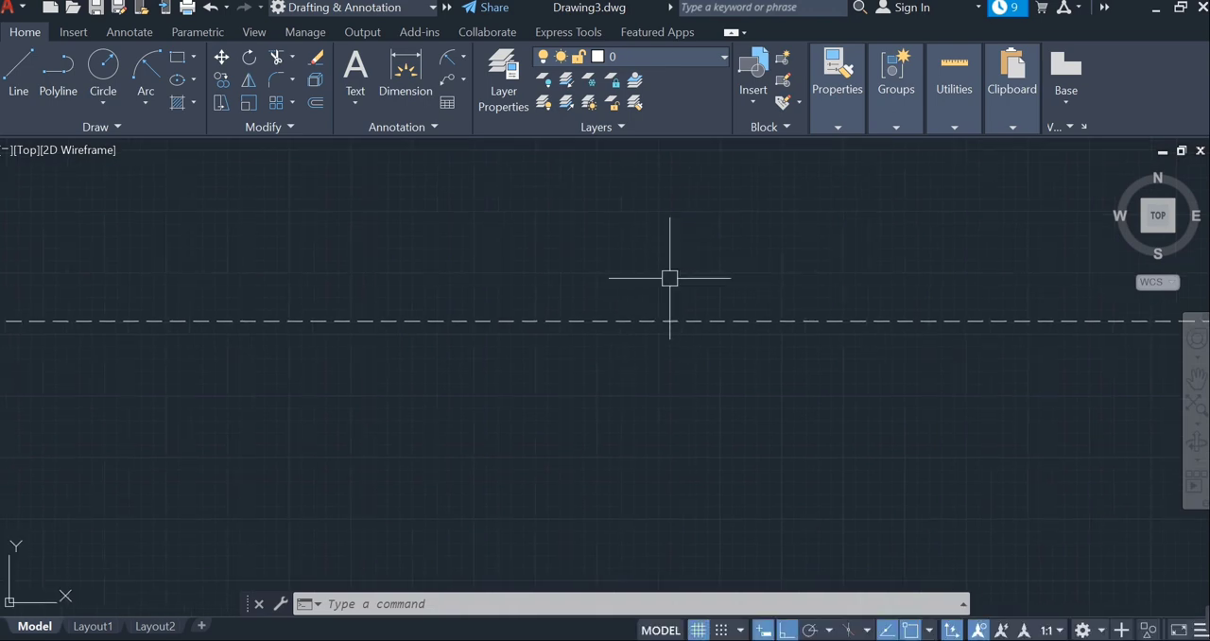
click(100, 63)
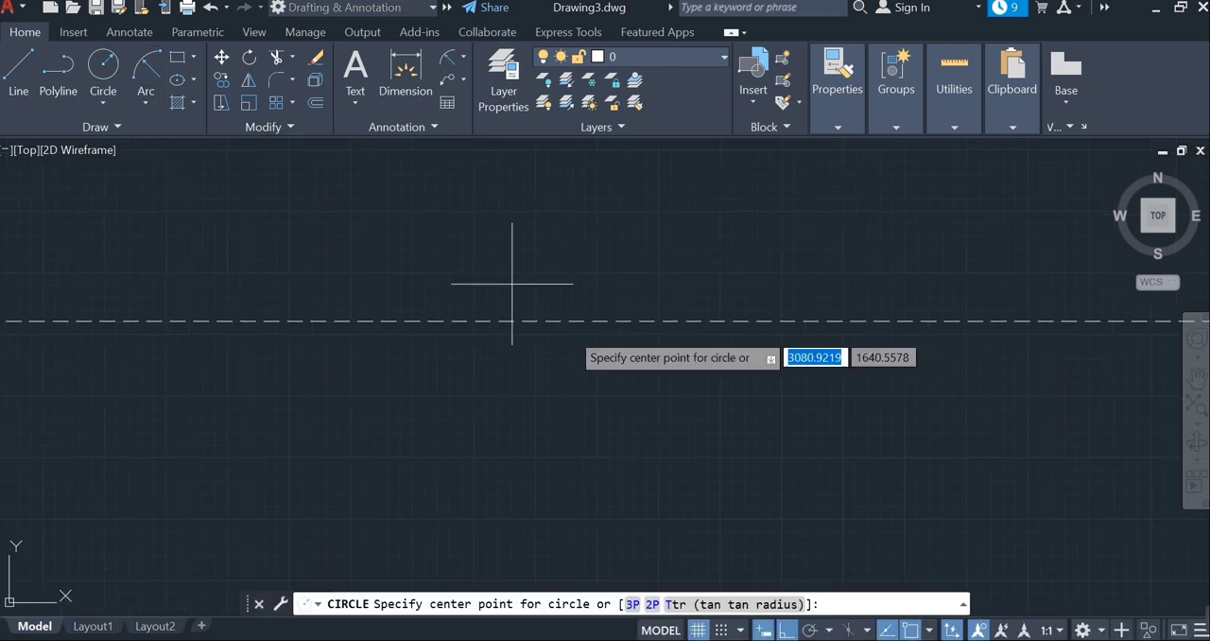
click(630, 417)
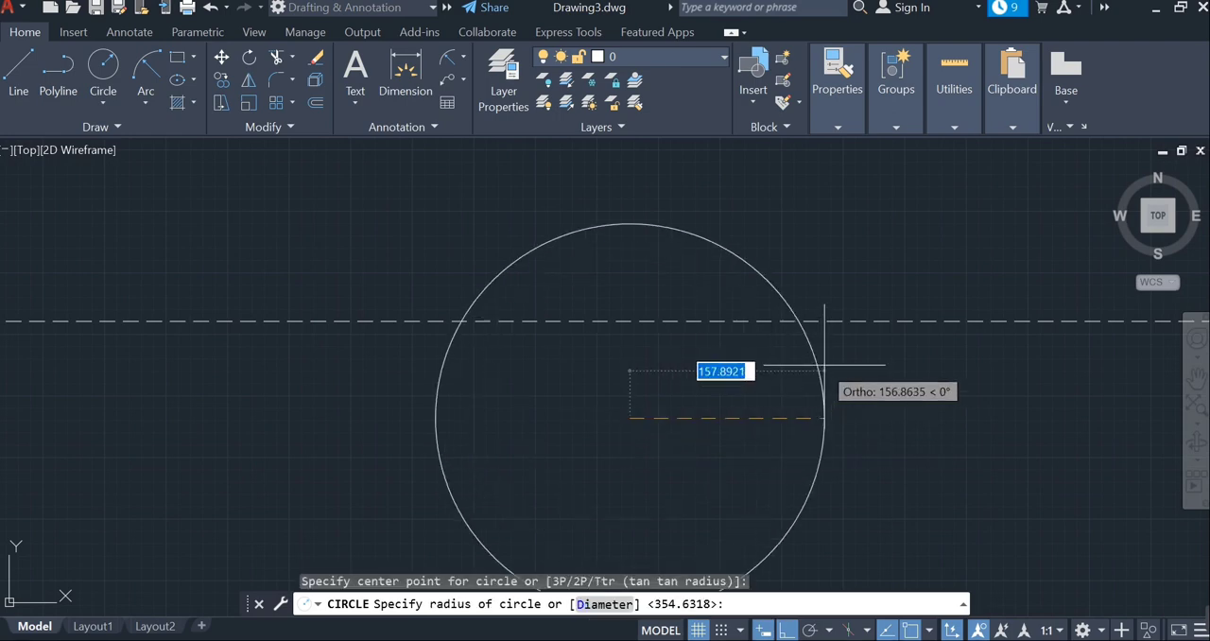
click(846, 382)
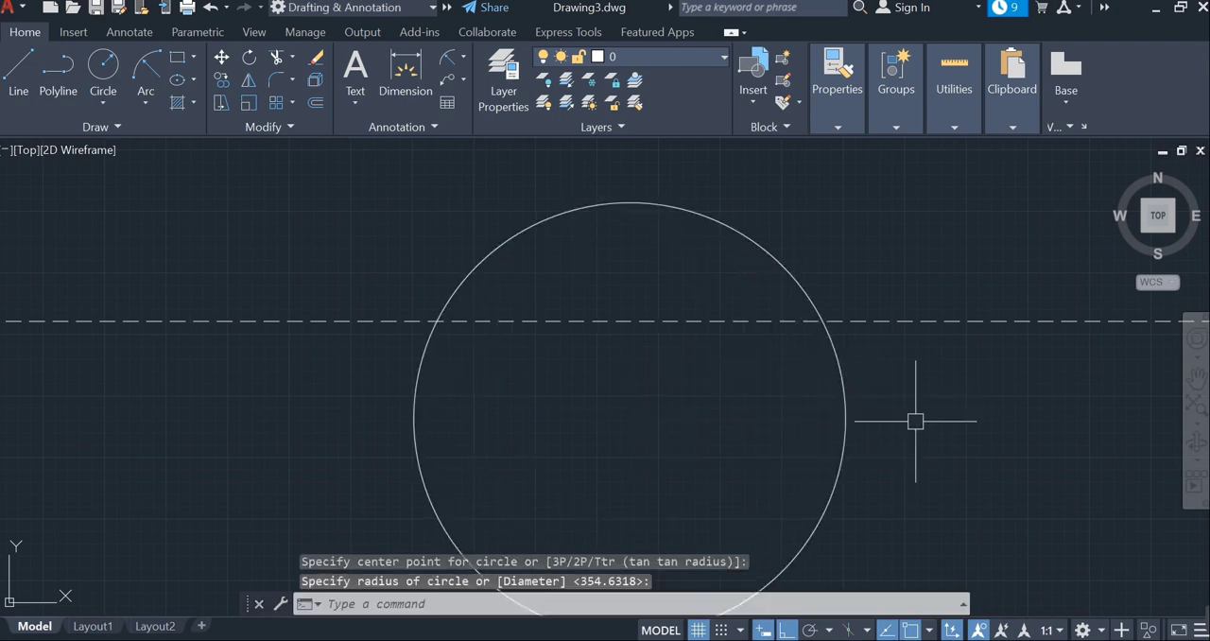
scroll(910, 413, down, 2)
mouse_move(910, 413)
middle_down()
mouse_move(921, 429)
mouse_move(877, 386)
middle_up()
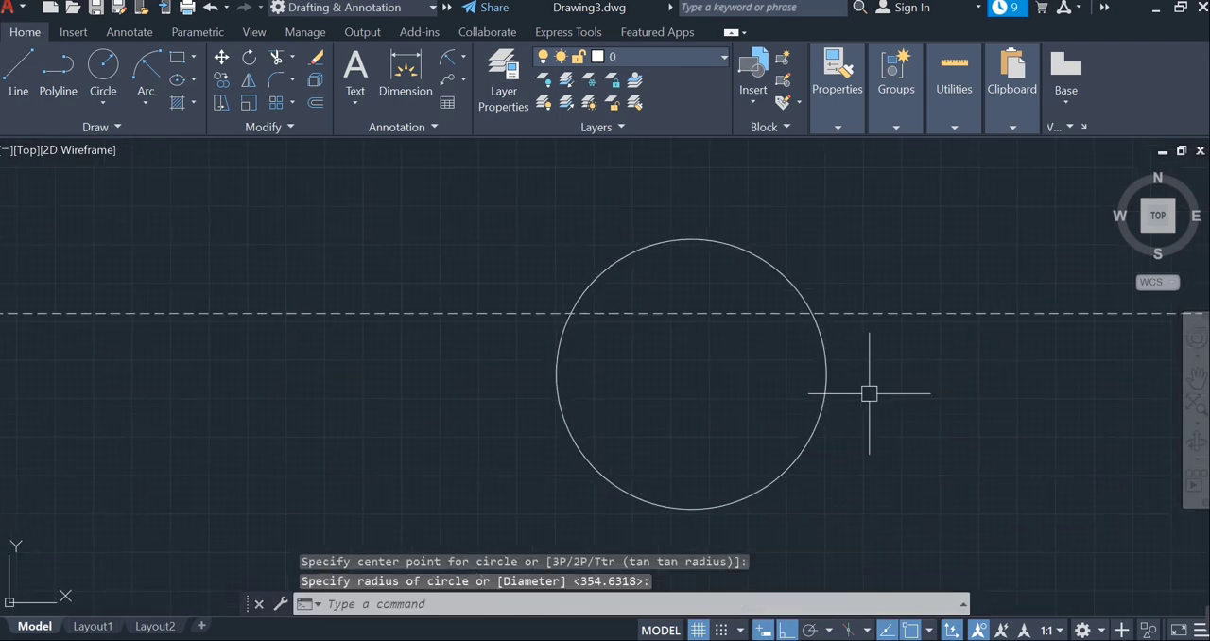
click(839, 118)
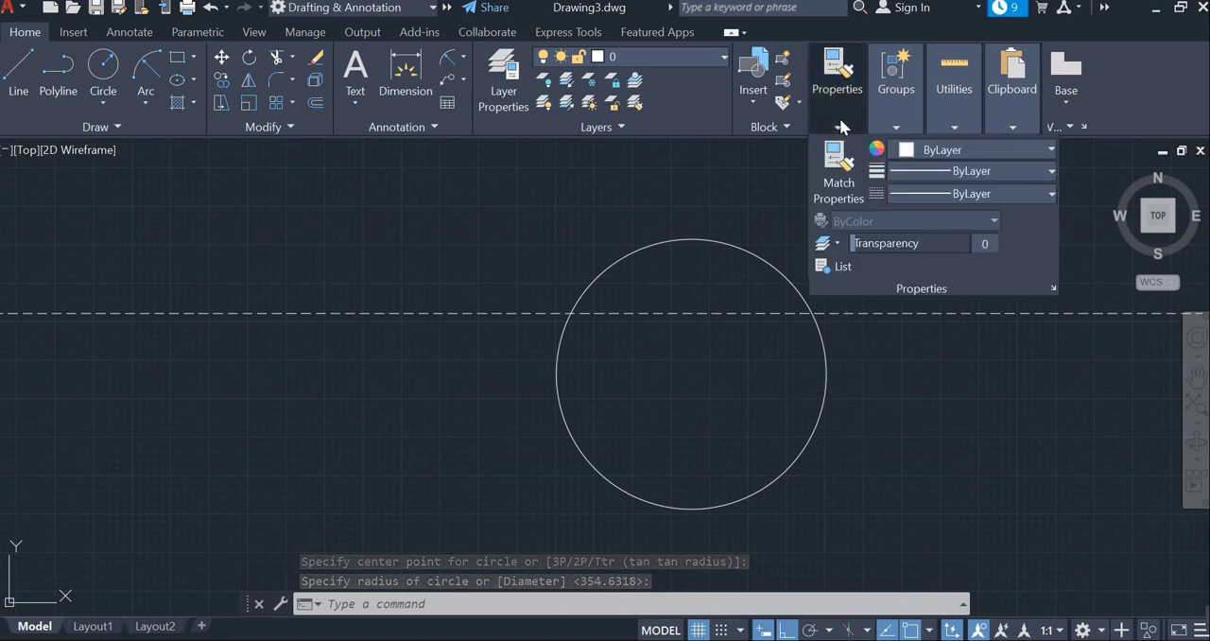
click(986, 194)
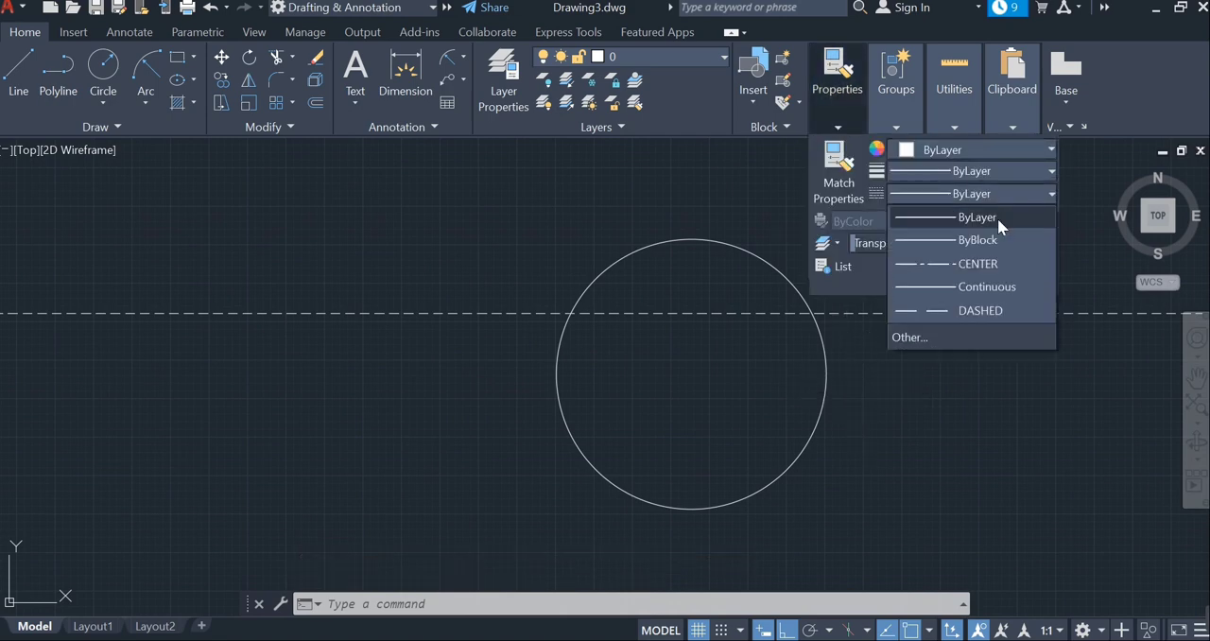
click(790, 256)
key(Escape)
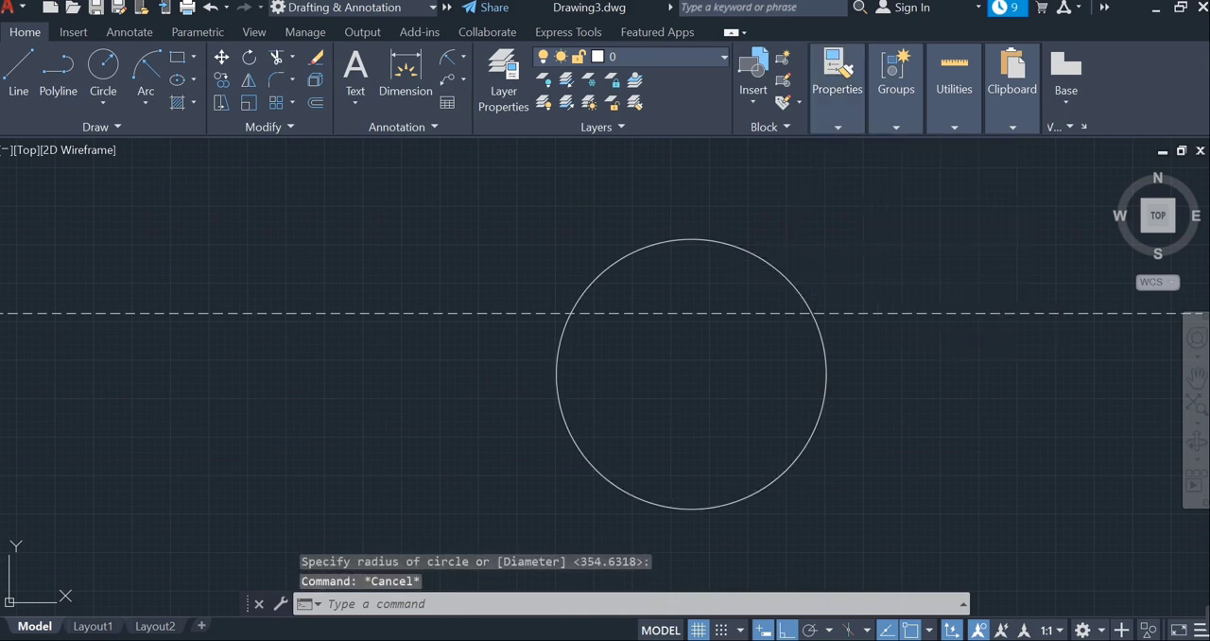
- Change the circle's linetype to DASHED and clear the selection
click(788, 279)
mouse_move(850, 128)
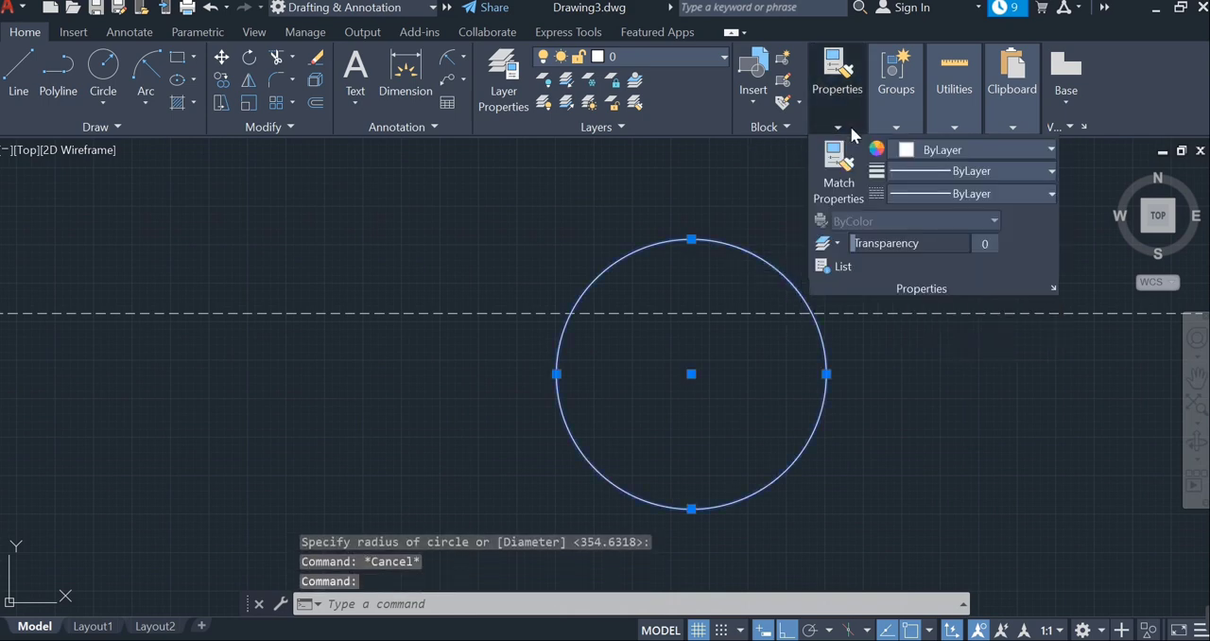
click(978, 196)
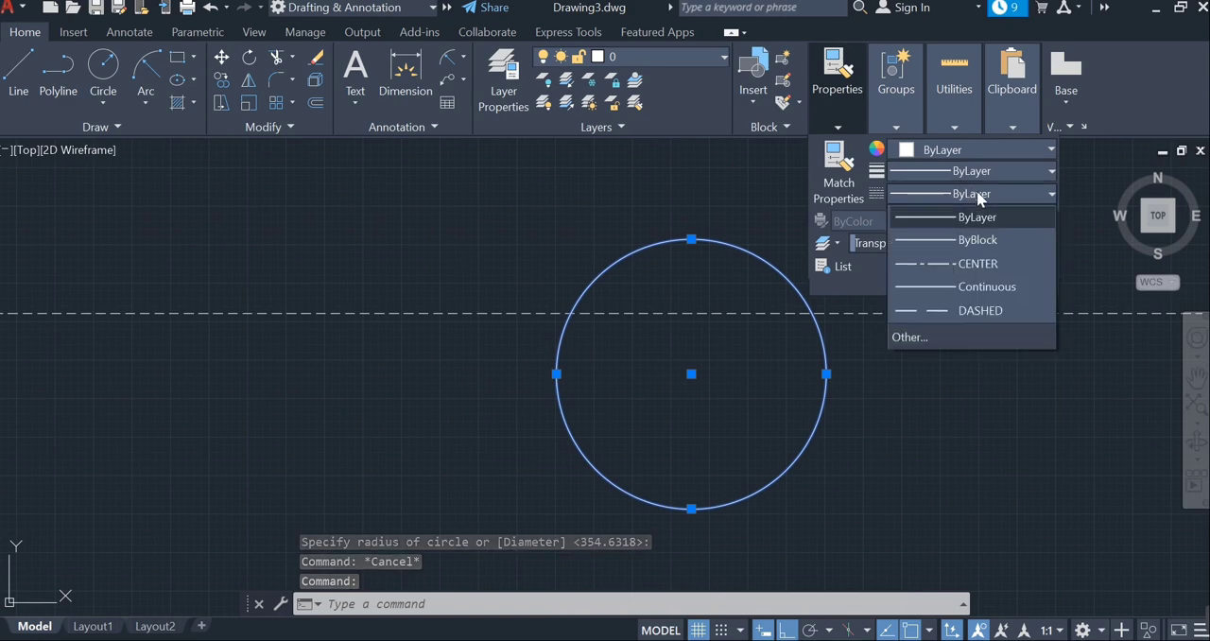
click(984, 310)
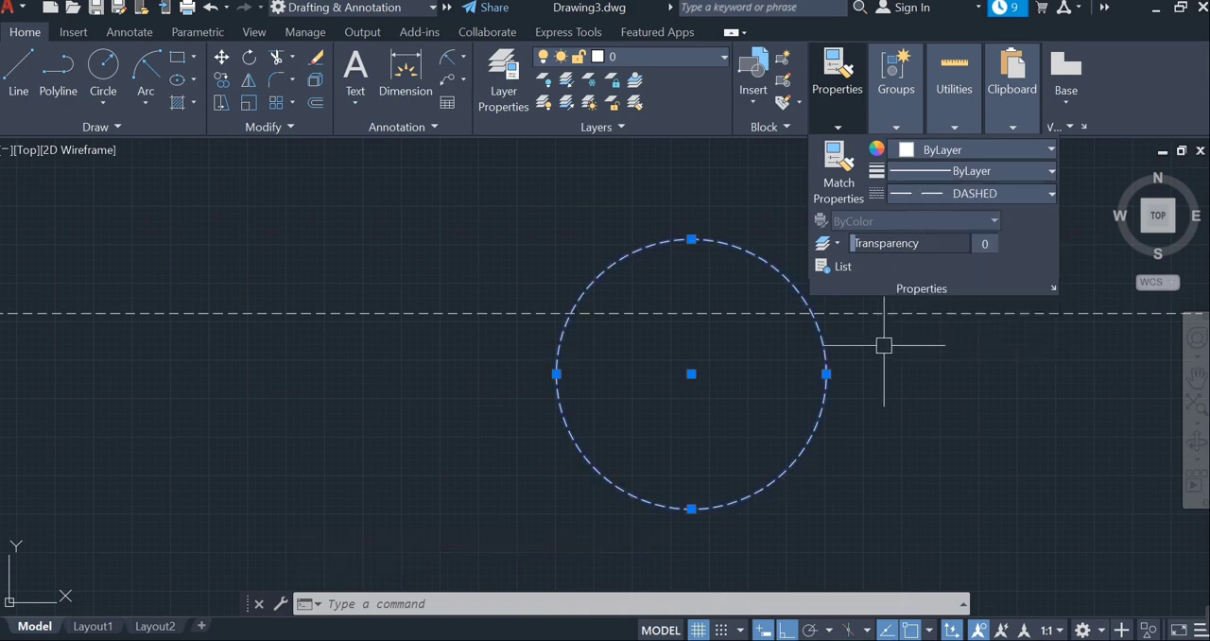
key(Escape)
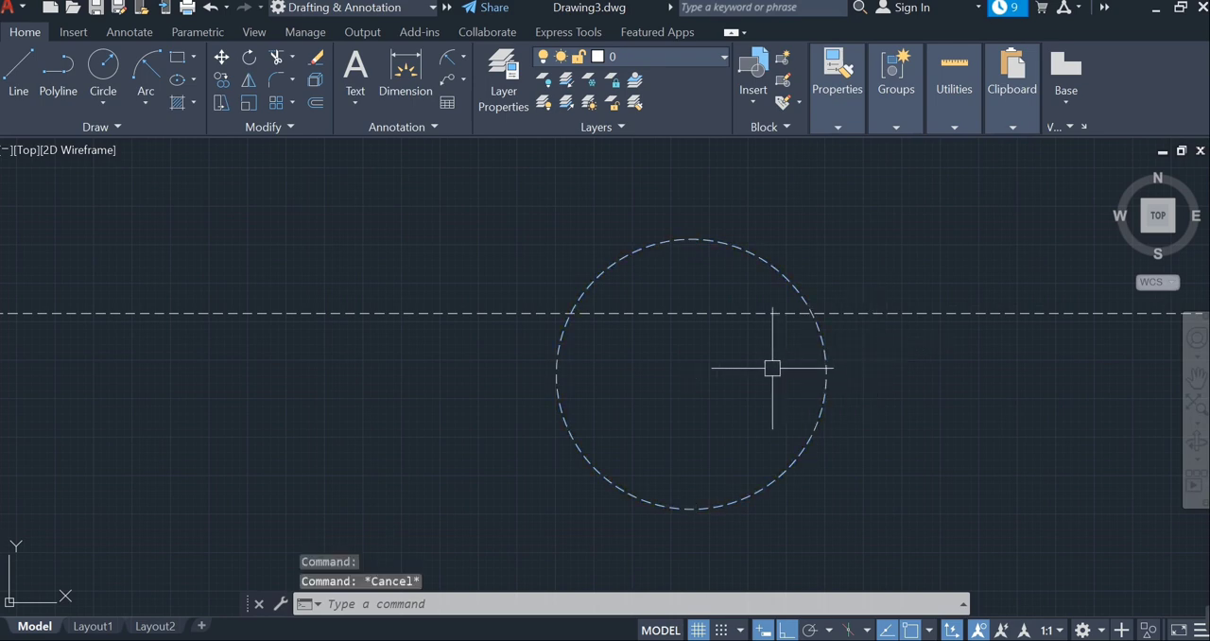
- Draw a second, smaller circle below the horizontal dashed line, to the left of the dashed circle
scroll(775, 365, up, 3)
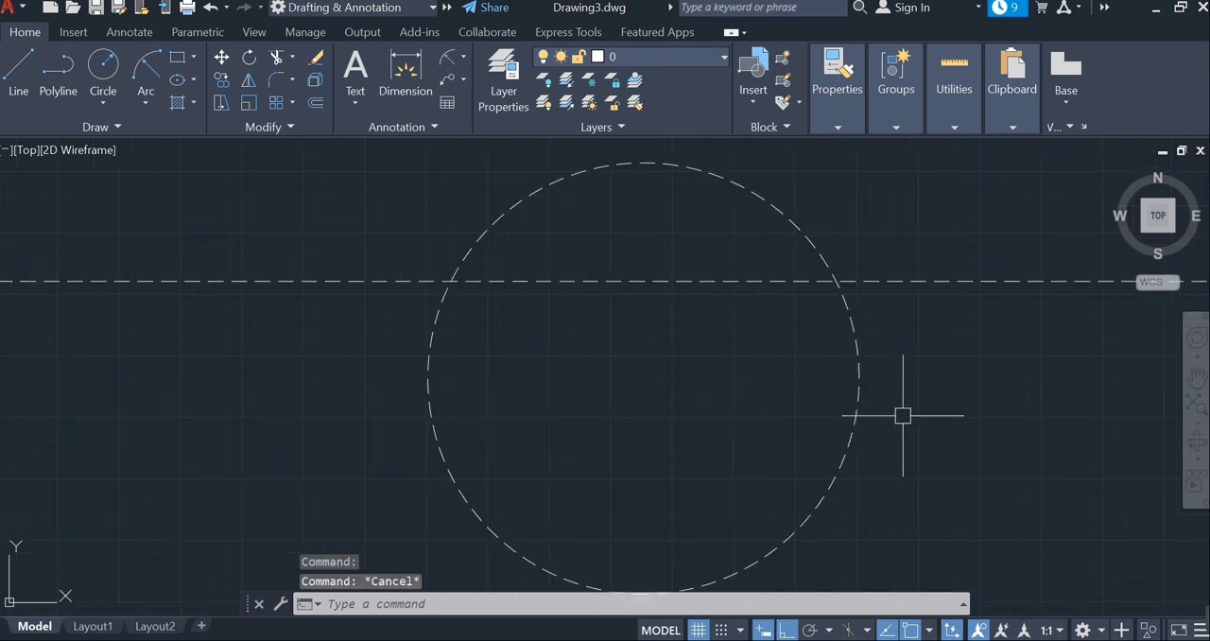
scroll(898, 416, down, 2)
middle_drag(962, 440, 932, 401)
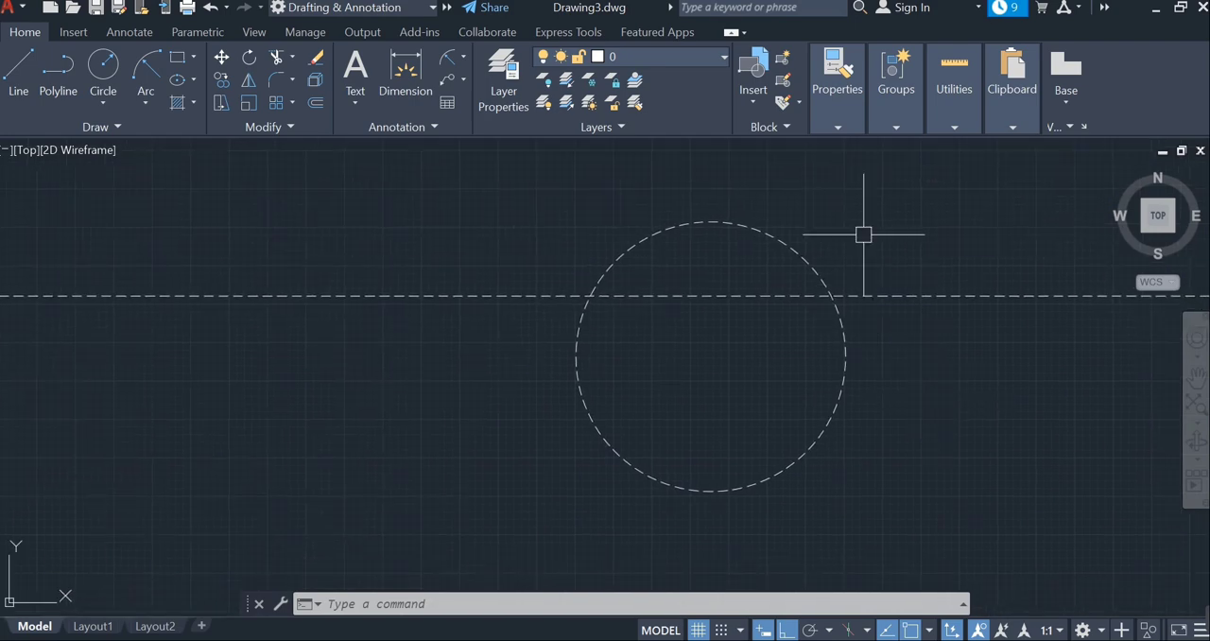
click(116, 71)
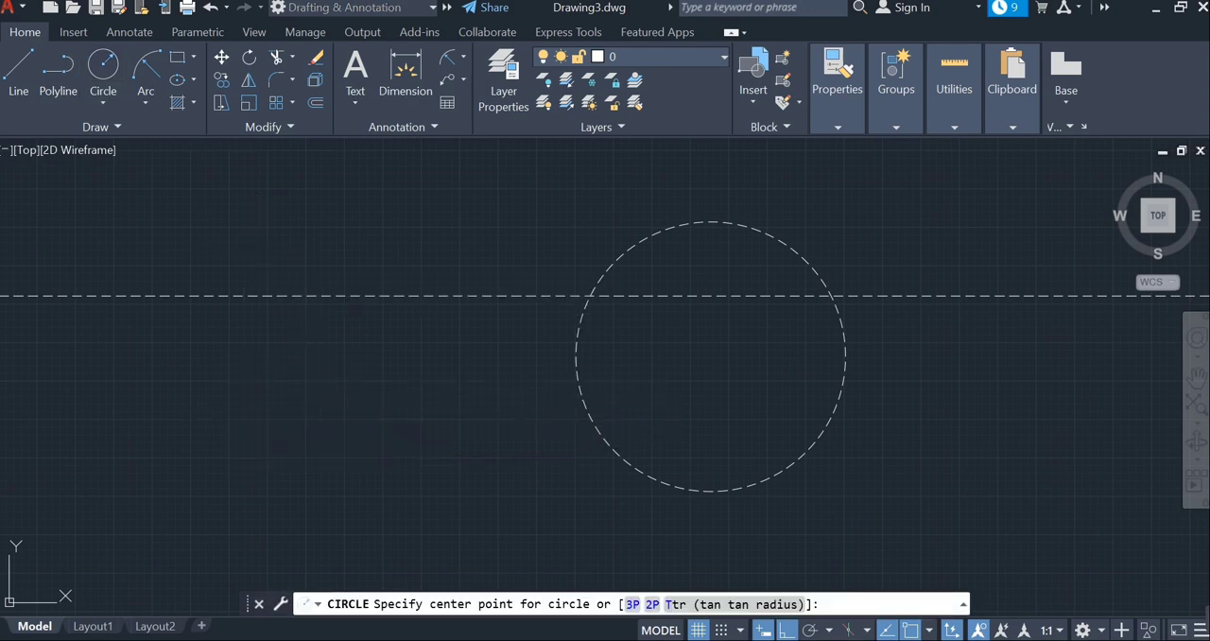
click(242, 417)
click(340, 417)
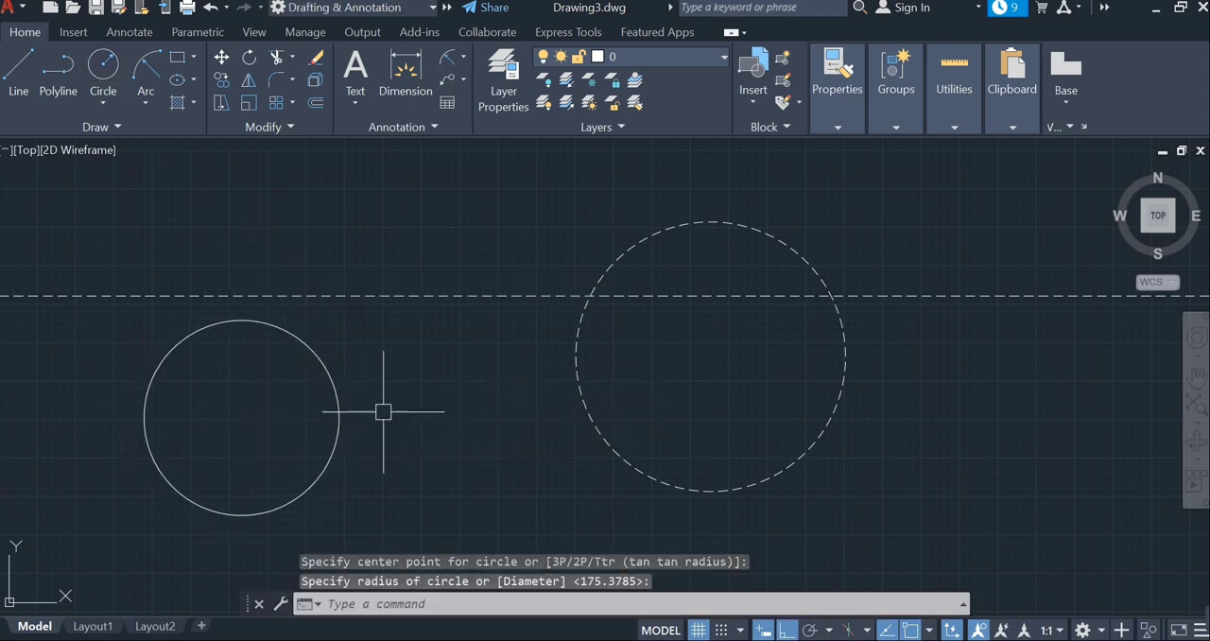
middle_drag(410, 416, 592, 418)
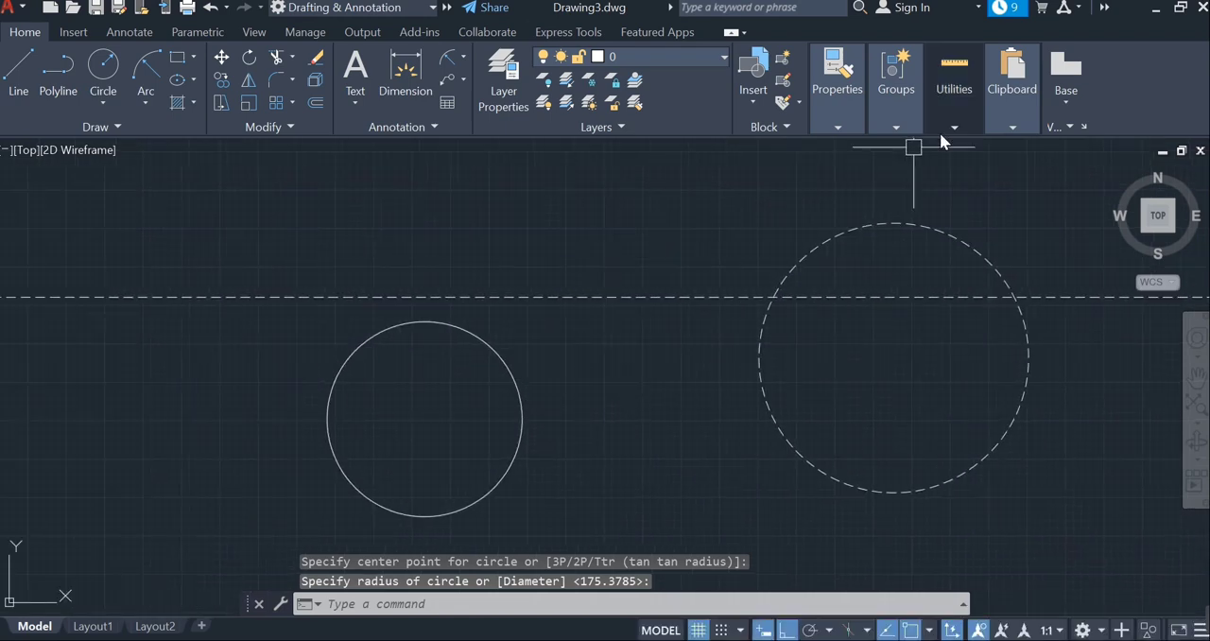
click(848, 127)
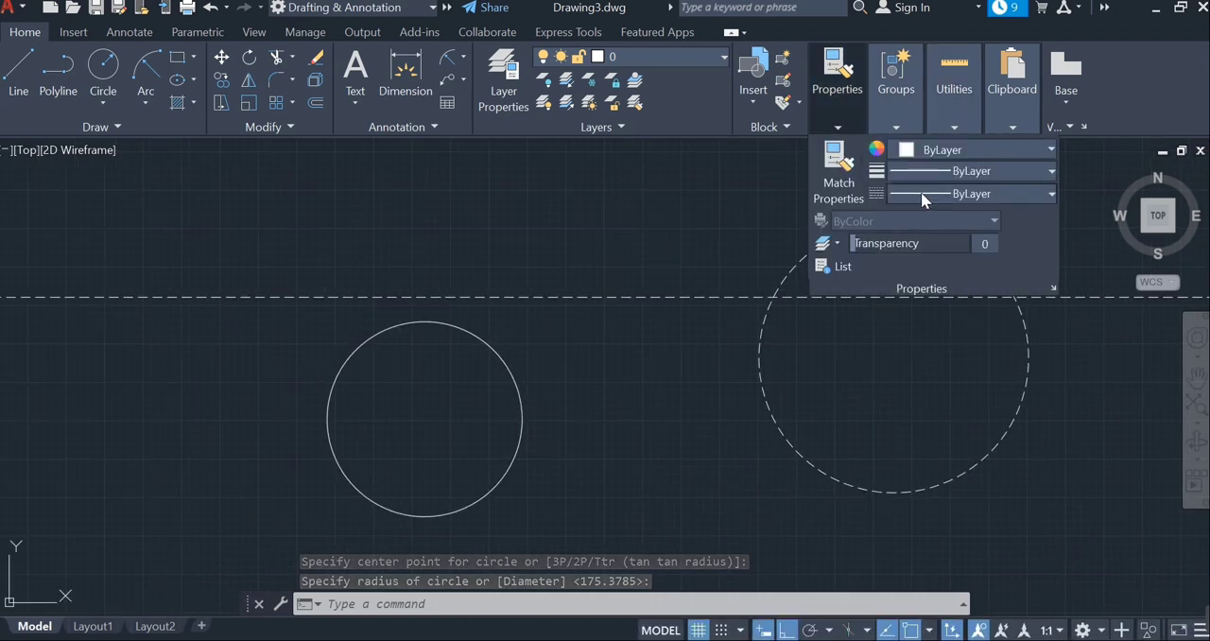
click(920, 193)
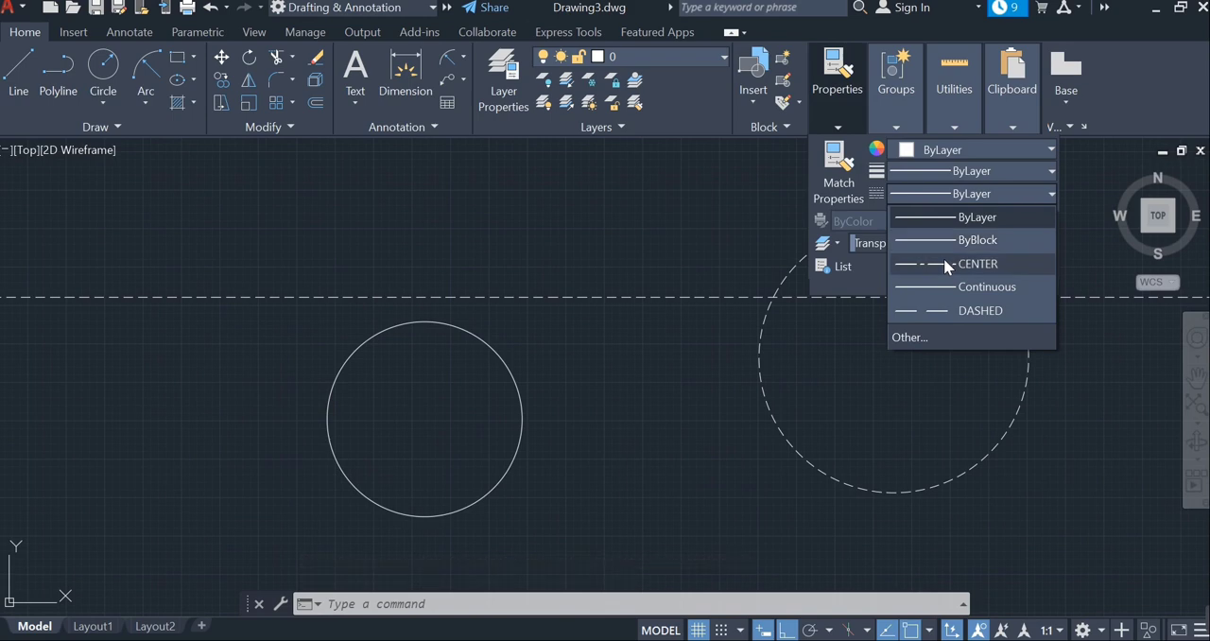
click(520, 370)
key(Escape)
- Change the smaller circle's linetype to CENTER and clear the selection
click(515, 372)
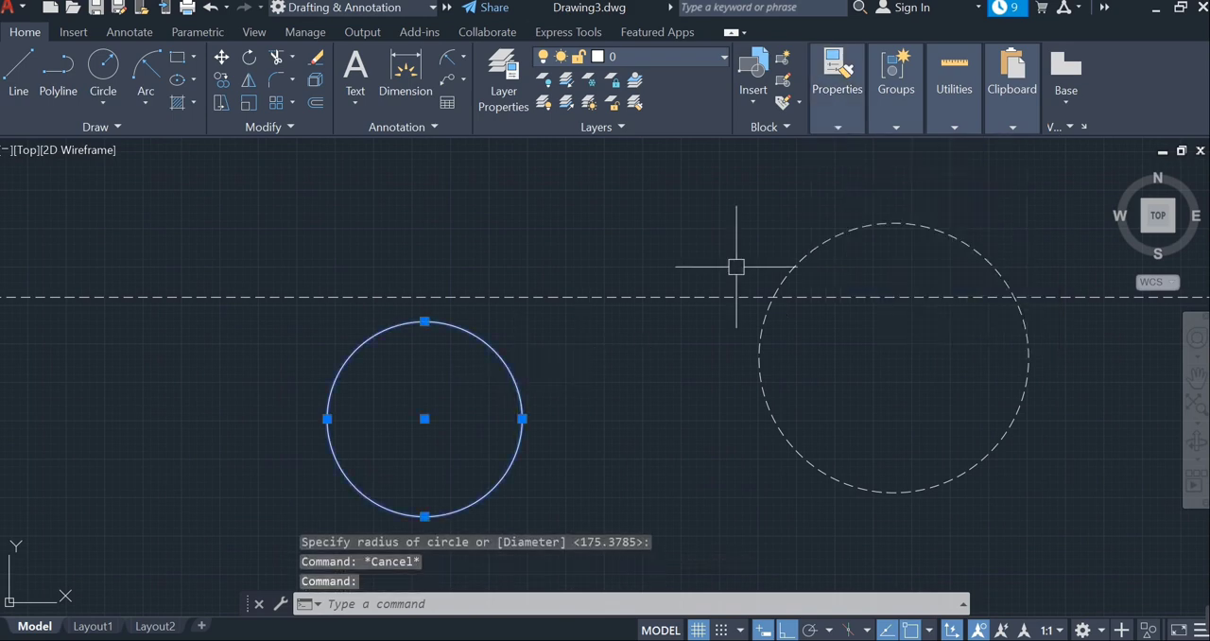
click(837, 128)
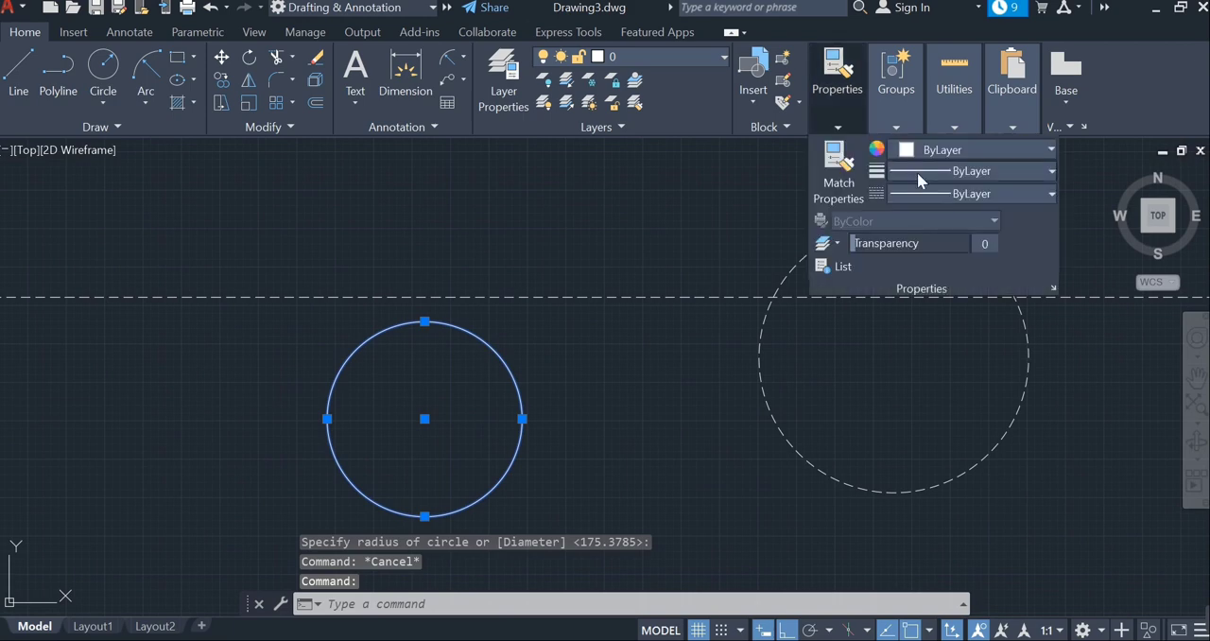
click(1001, 194)
click(984, 264)
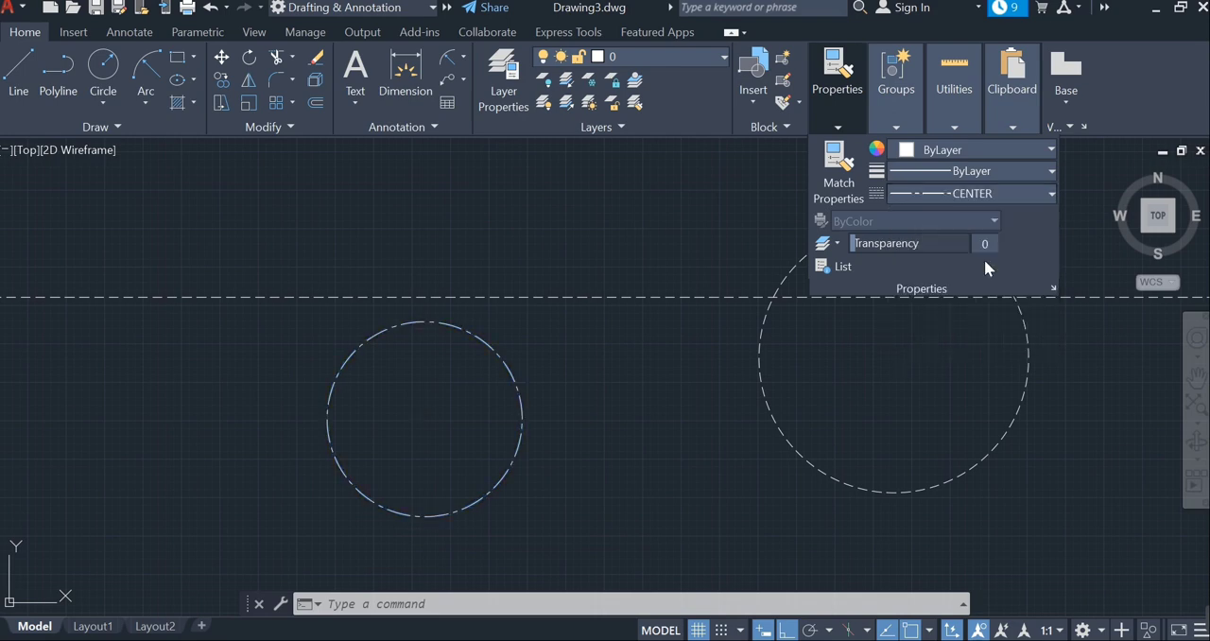
key(Escape)
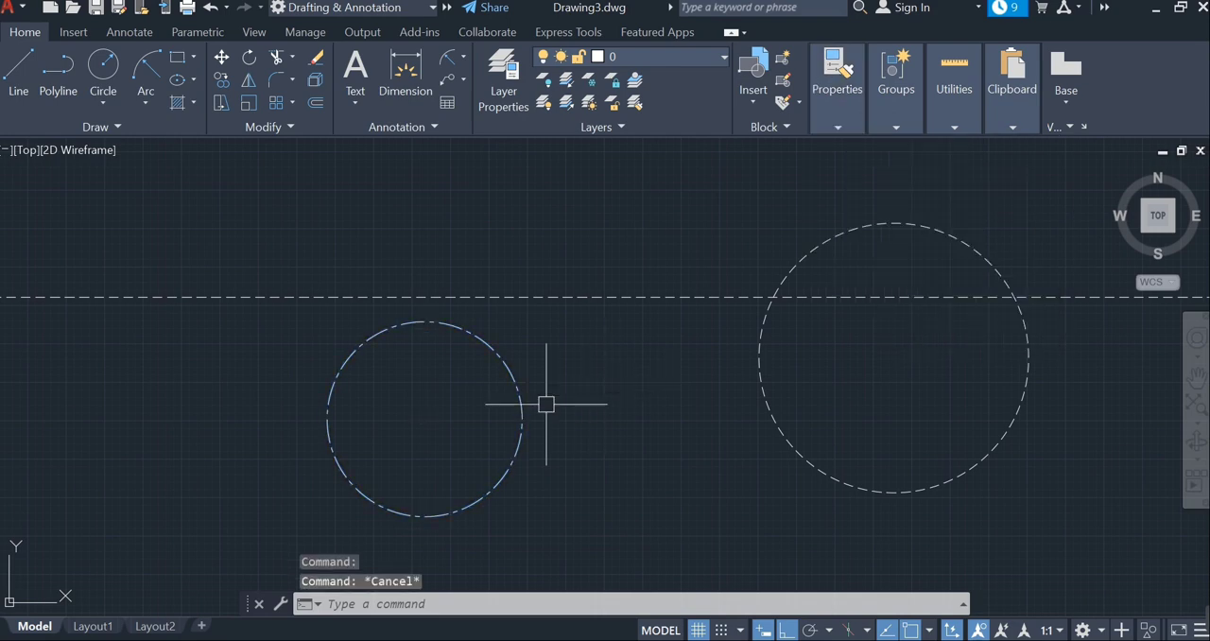
- Draw two connected slanted lines forming a sideways V above the horizontal dashed line, with Ortho mode turned off
mouse_move(597, 404)
middle_down()
mouse_move(561, 472)
mouse_move(492, 551)
middle_up()
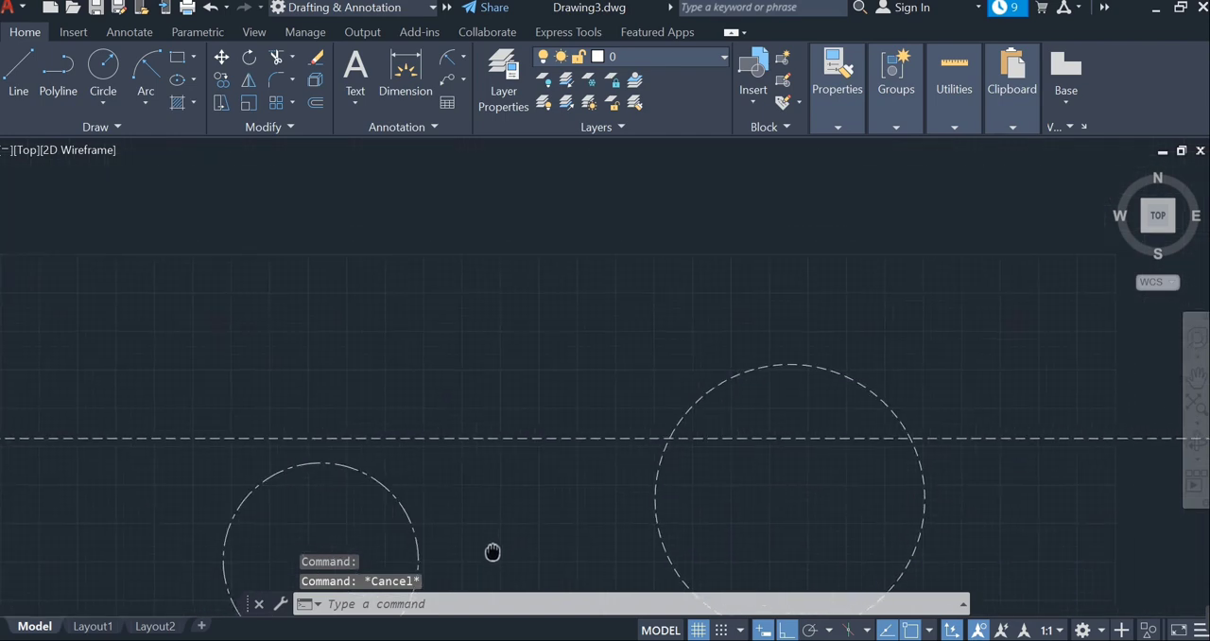
click(17, 75)
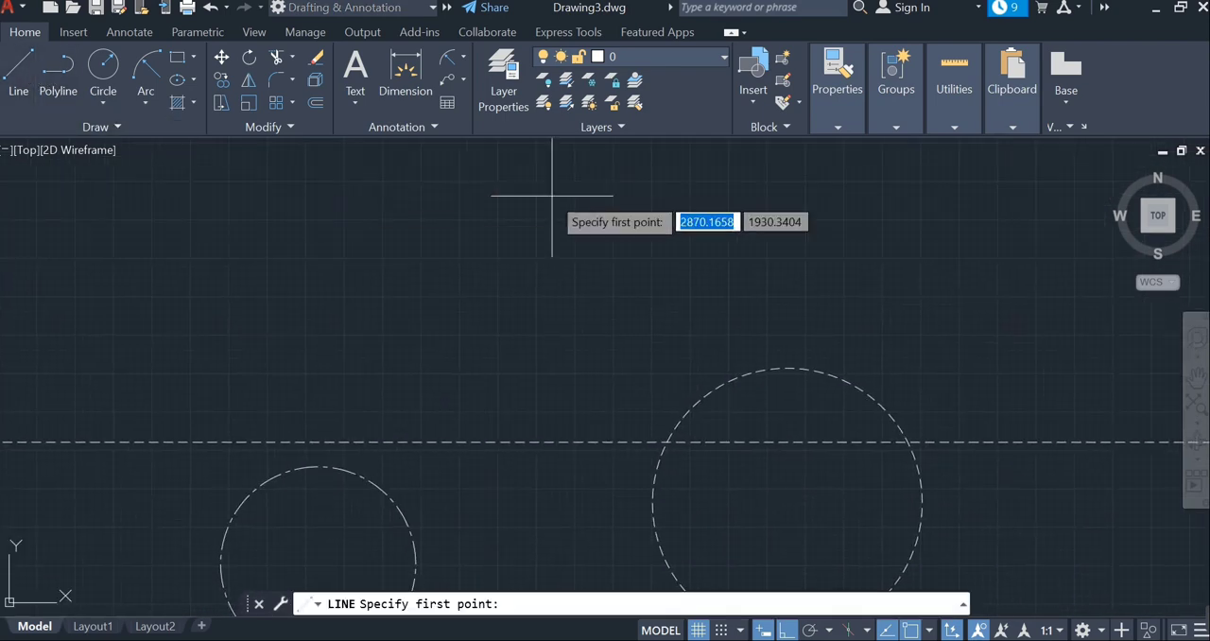
click(601, 184)
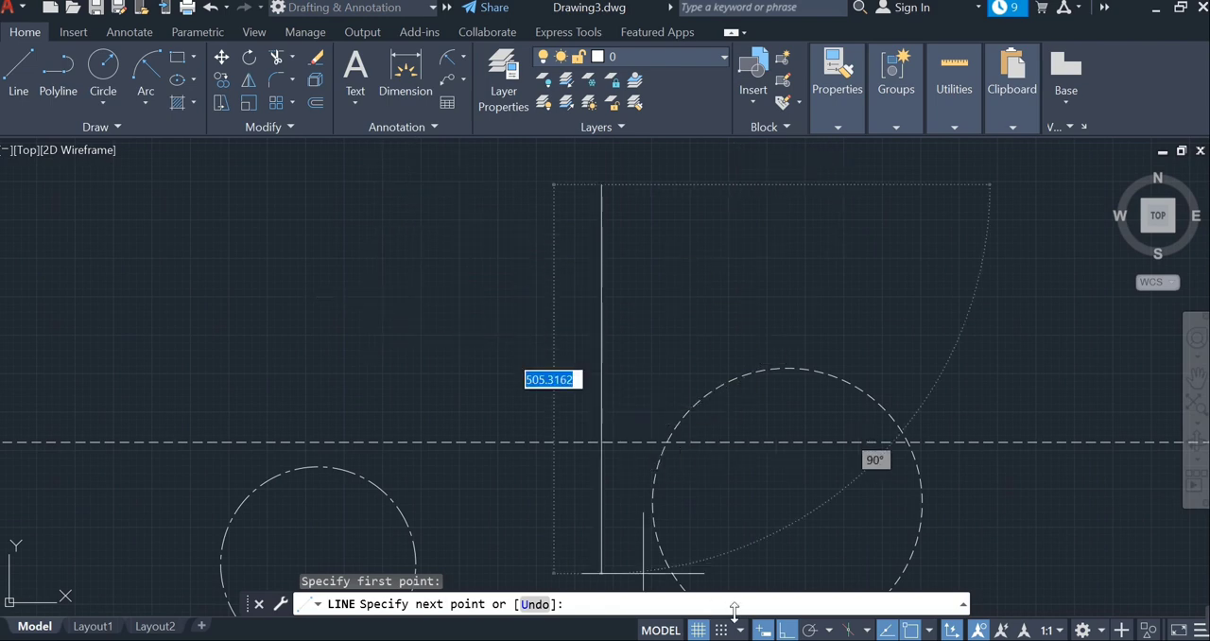
click(783, 630)
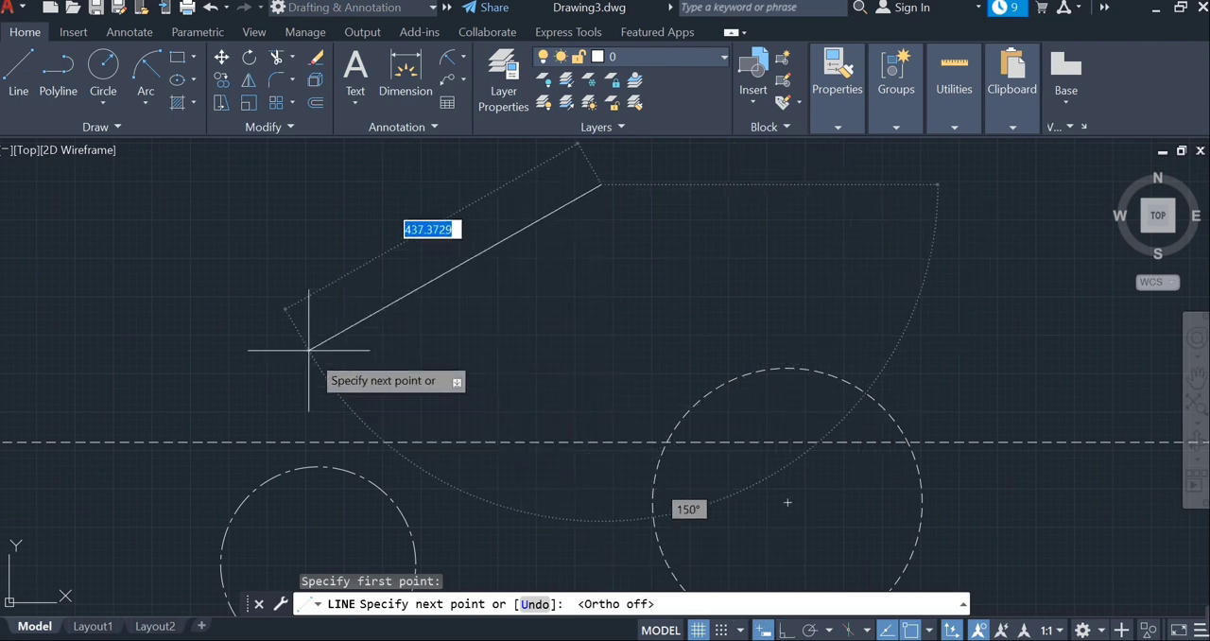
click(283, 327)
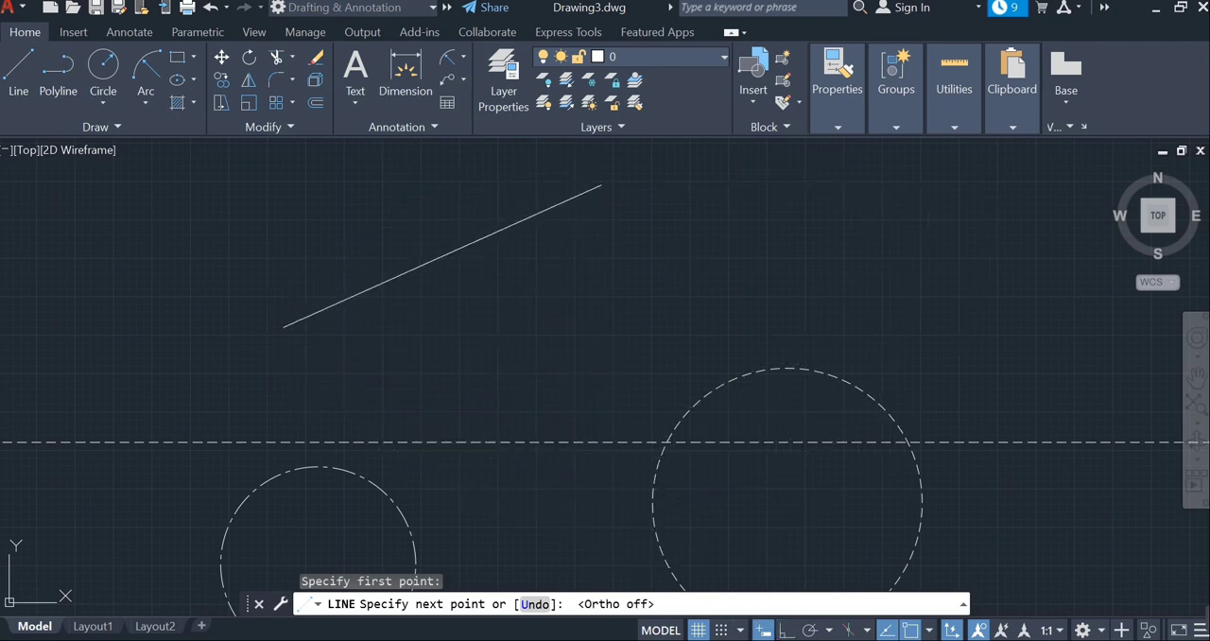
click(606, 374)
key(Escape)
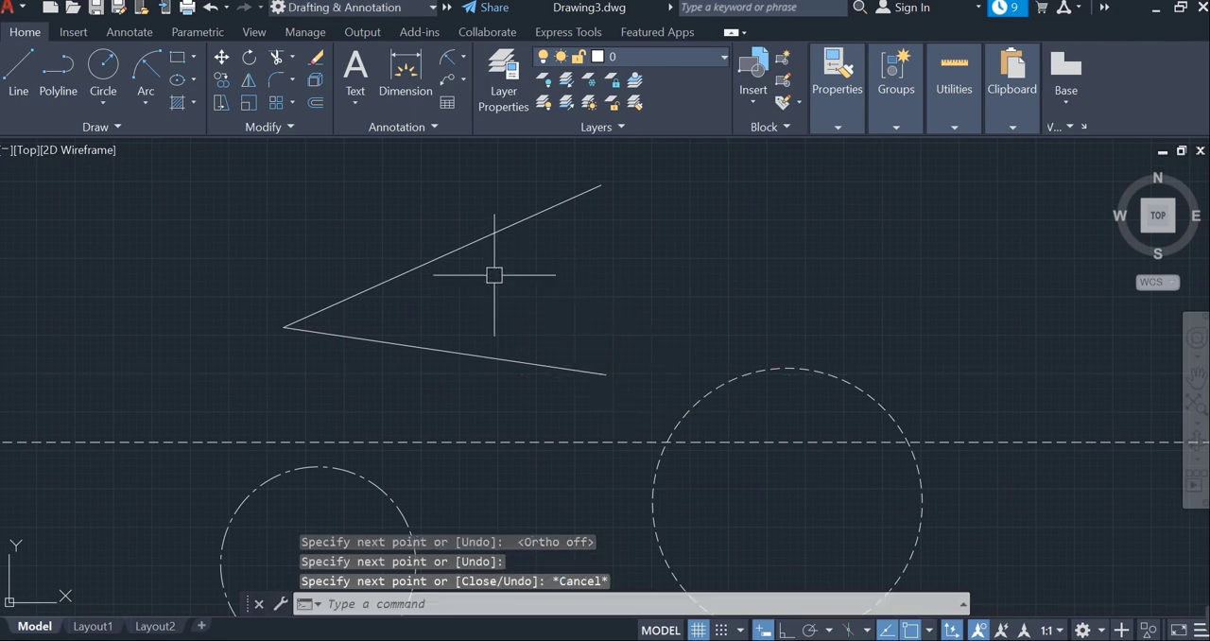
- Change the linetype of both slanted lines to DASHED and clear the selection
click(476, 236)
click(502, 357)
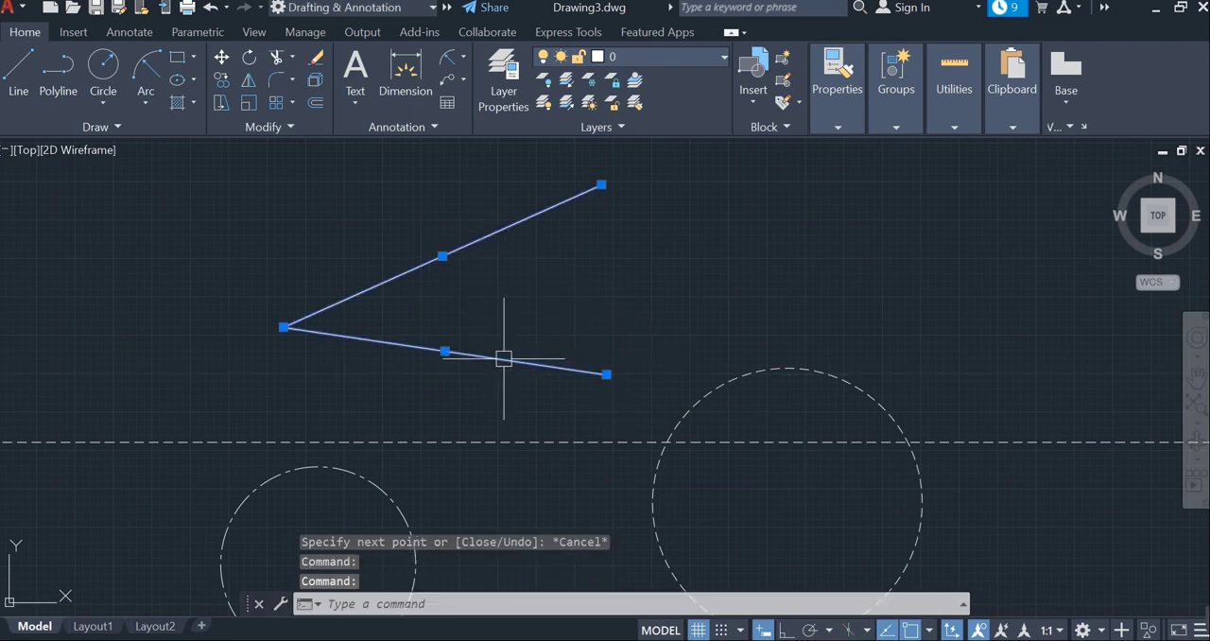
click(853, 123)
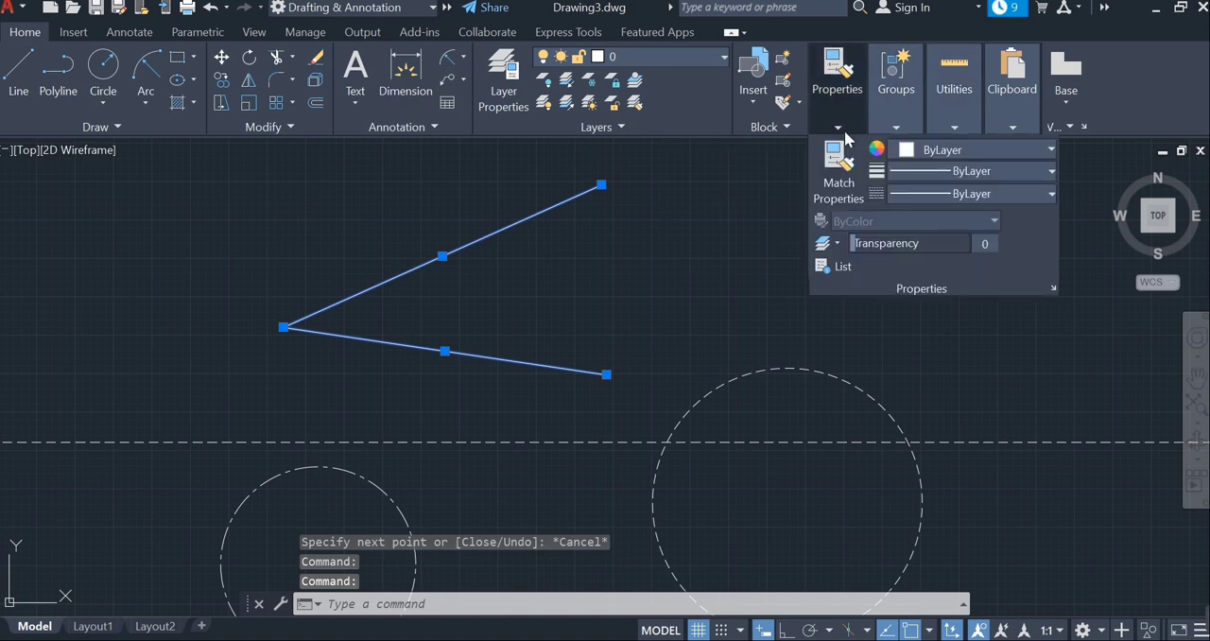
click(914, 195)
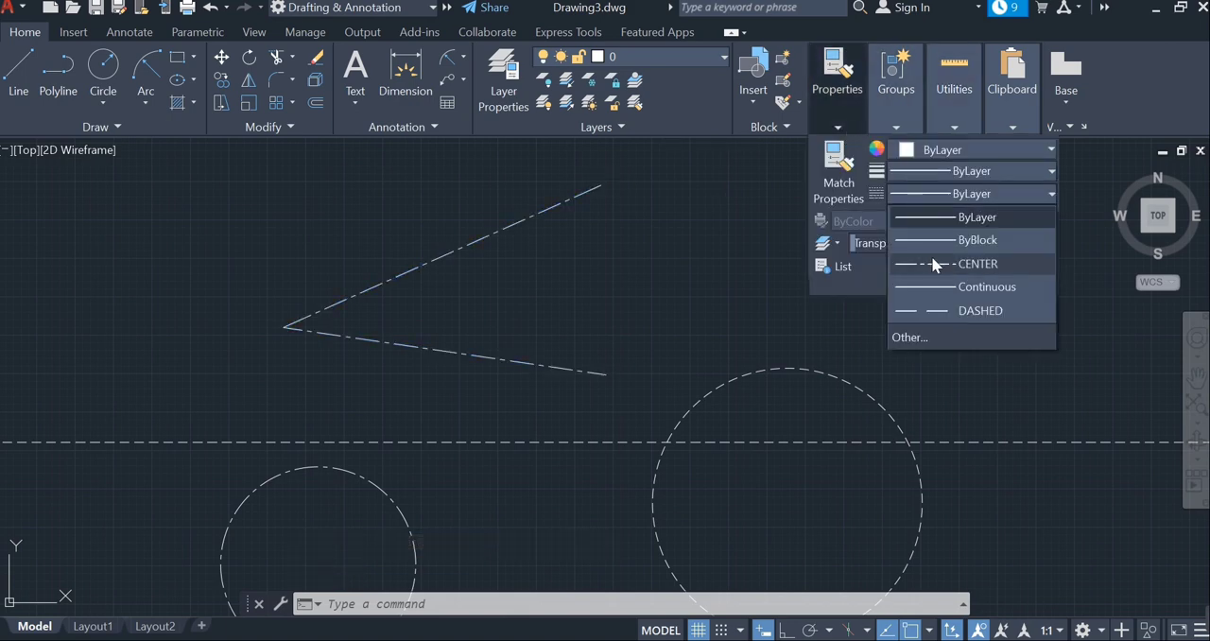
click(931, 310)
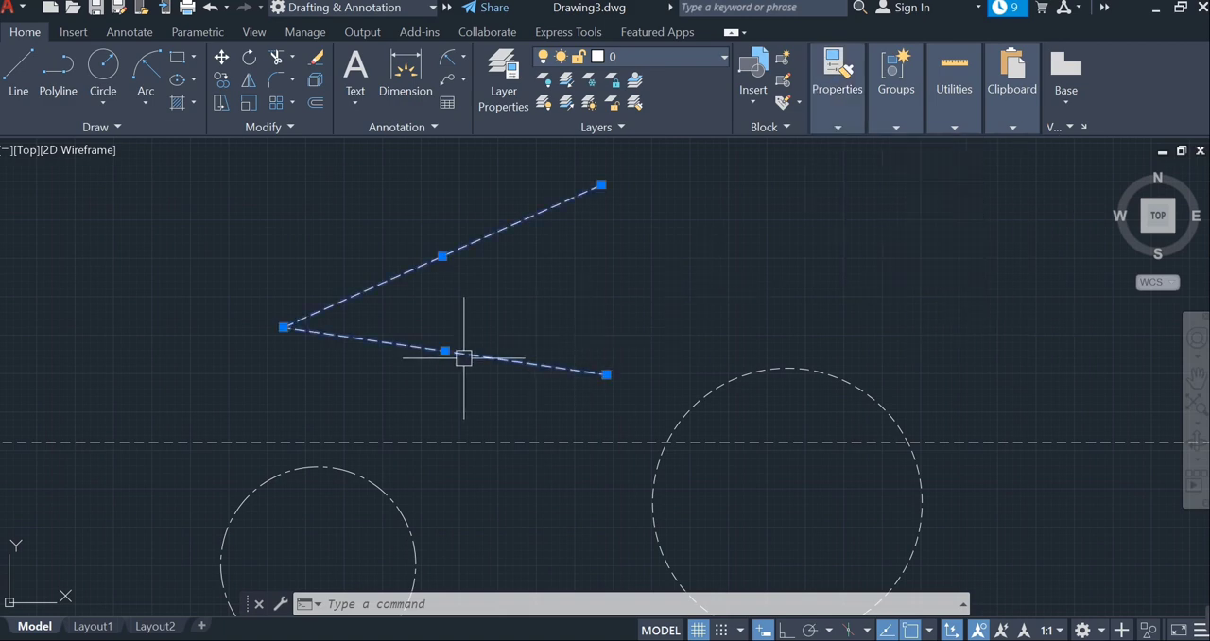
key(Escape)
- Change the long horizontal dashed line's color to green from the index colors and clear the selection
scroll(625, 320, down, 2)
mouse_move(588, 449)
middle_down()
mouse_move(585, 424)
mouse_move(621, 394)
middle_up()
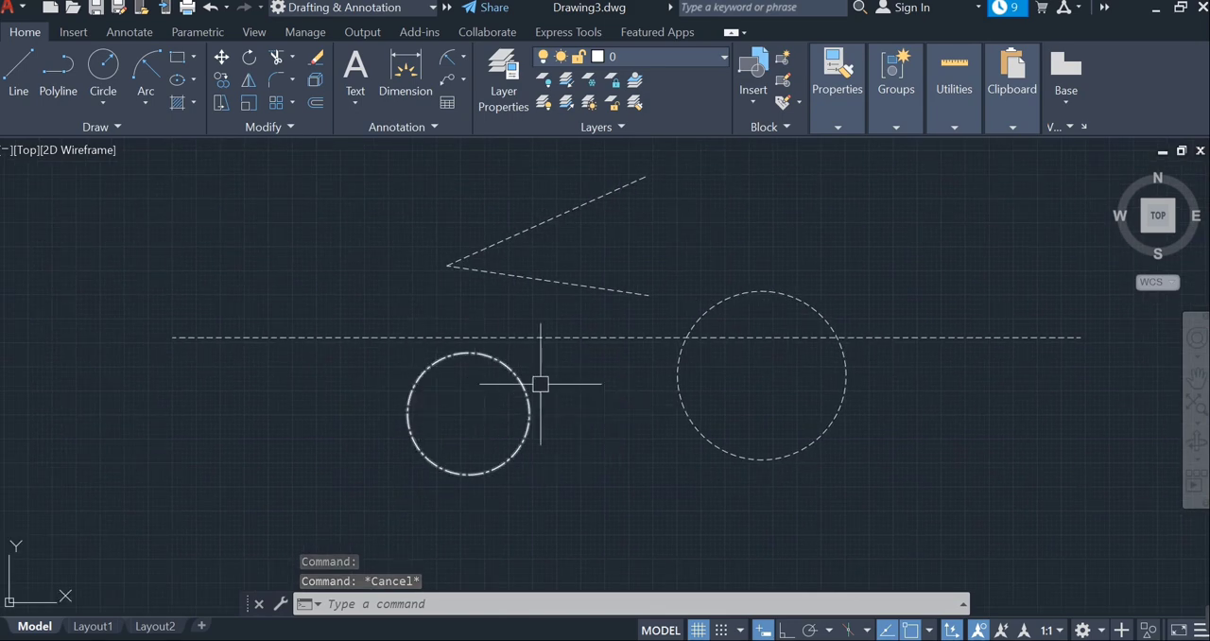
click(627, 337)
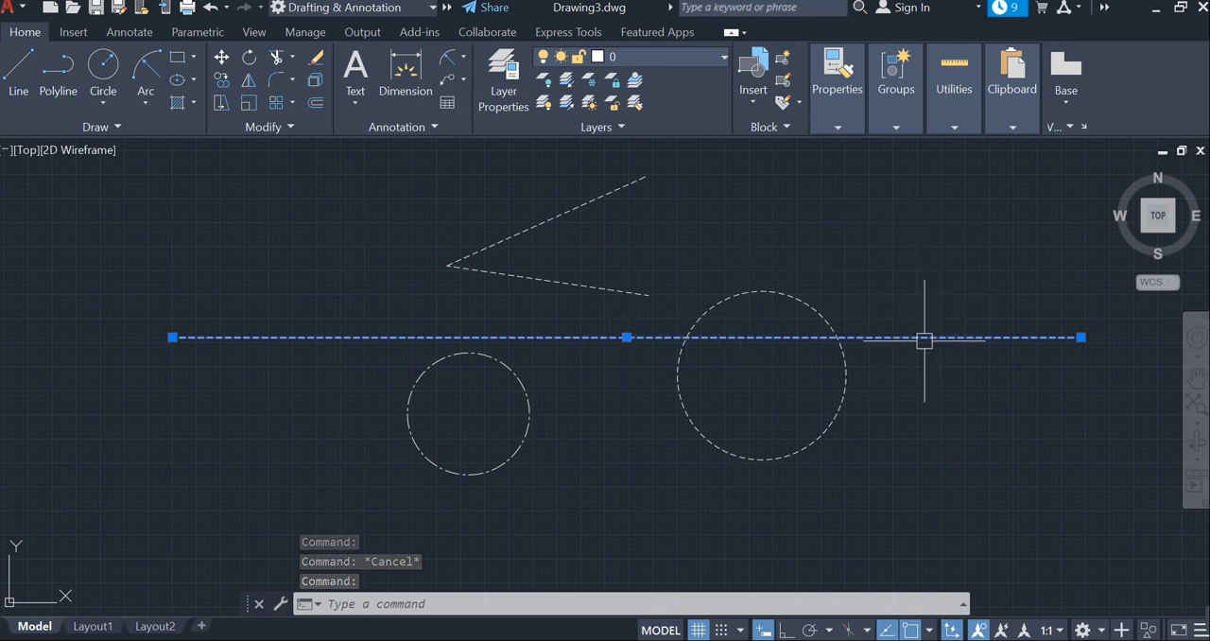
click(838, 132)
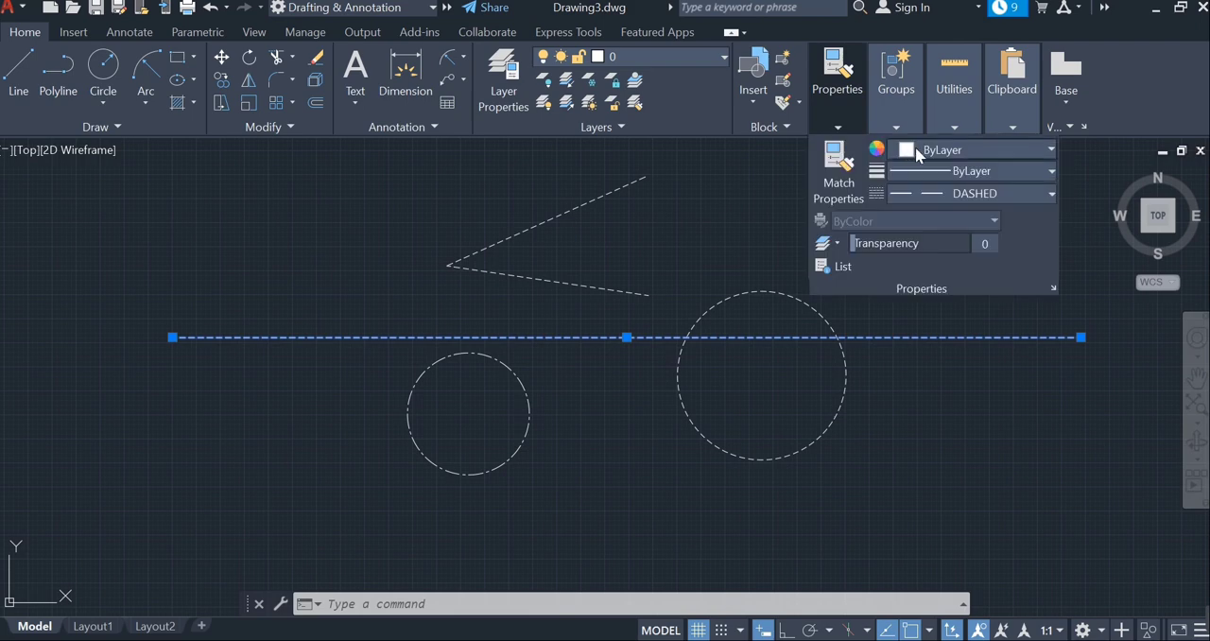
click(974, 151)
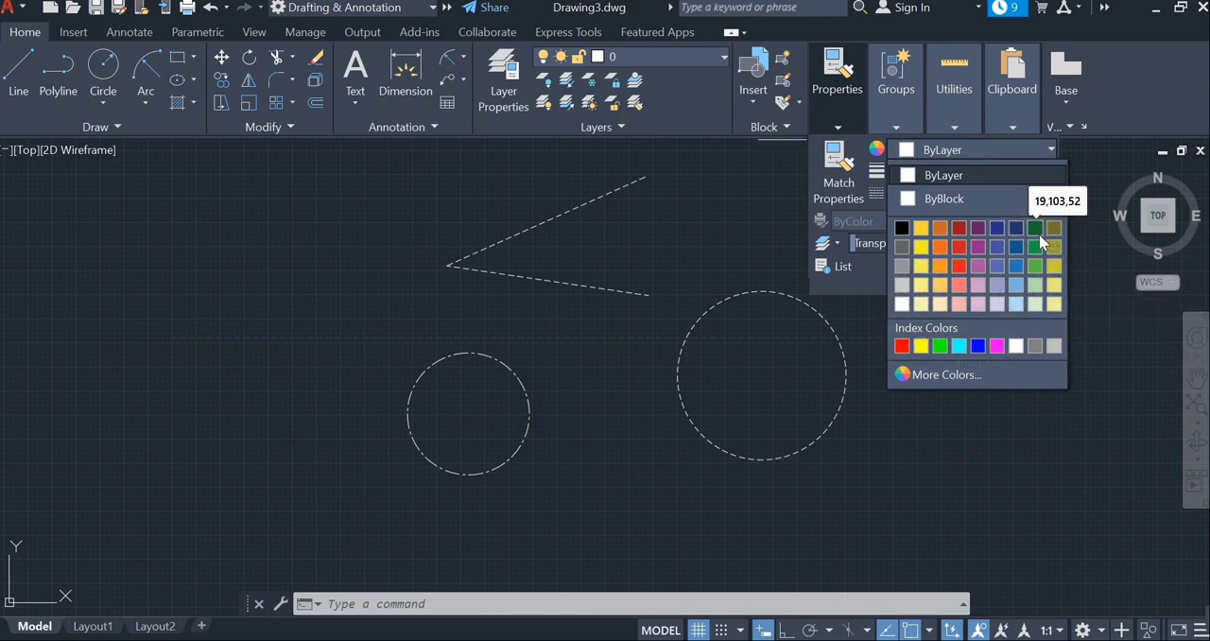
click(940, 347)
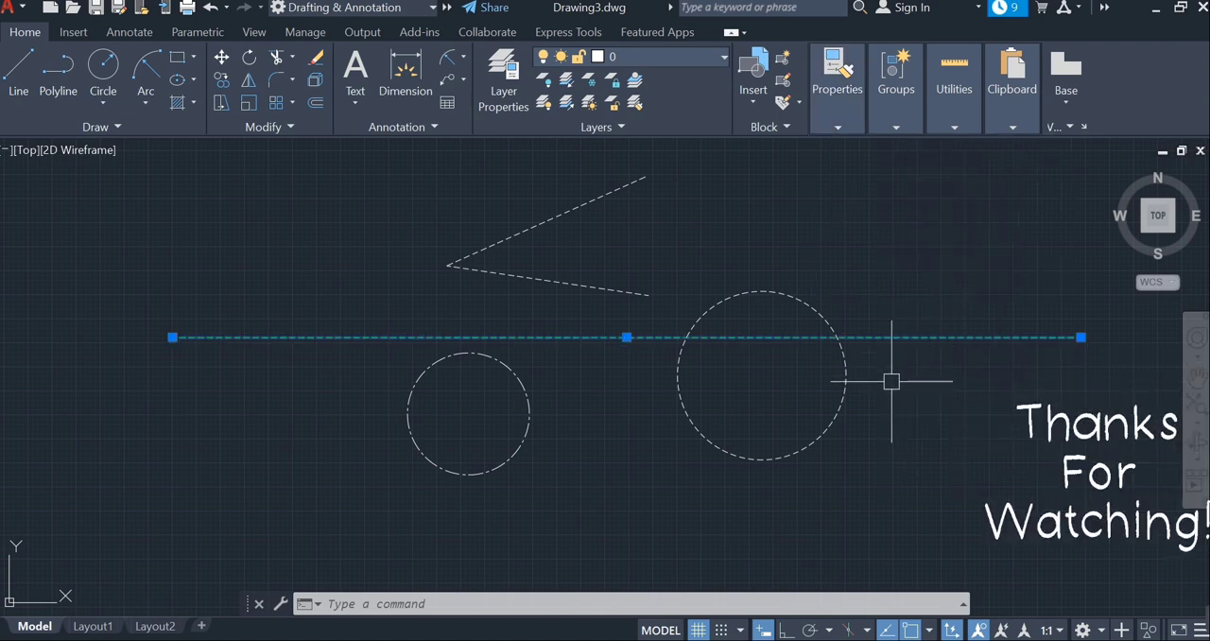
key(Escape)
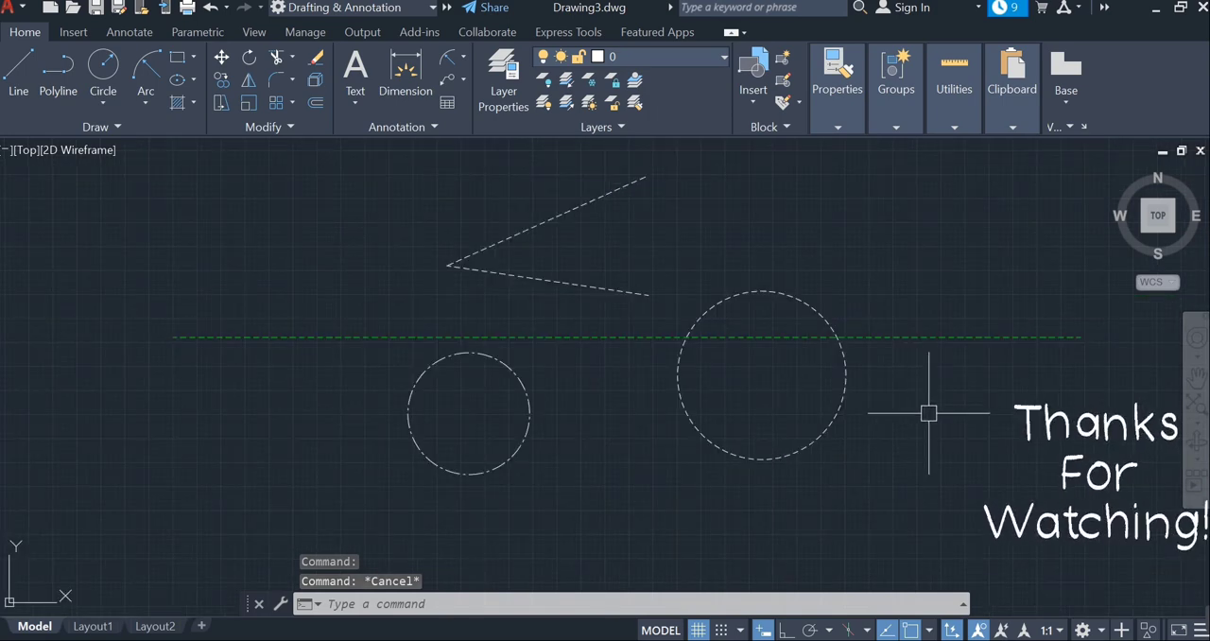
middle_drag(928, 410, 902, 413)
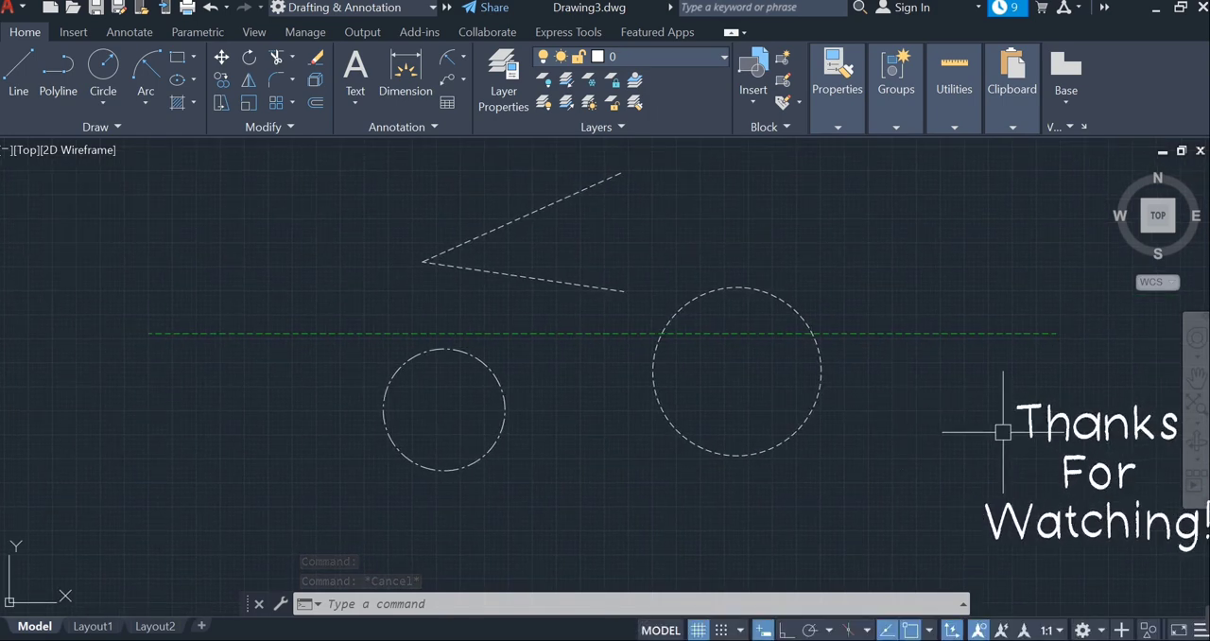